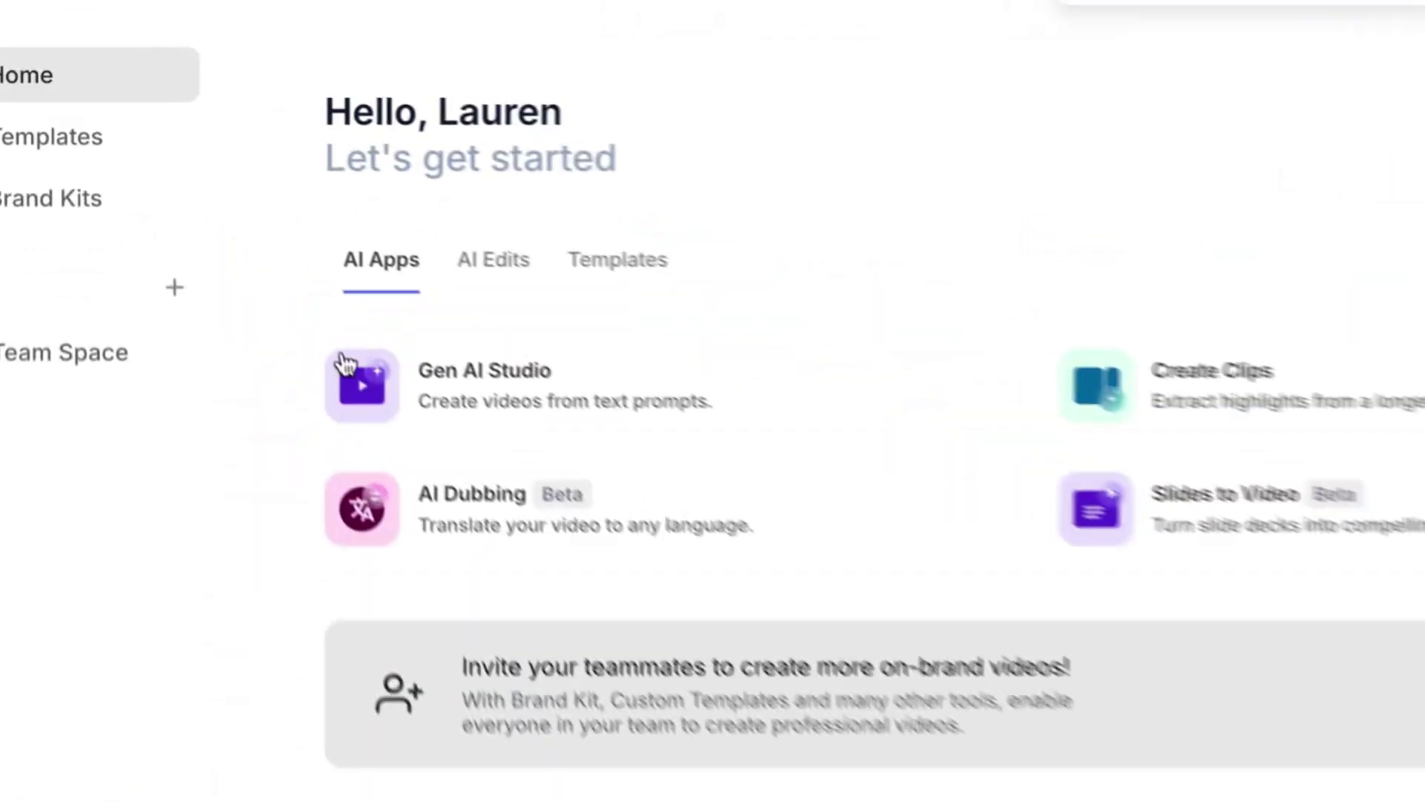
In Gen AI Studio, generate a scripted avatar video about growing a business on LinkedIn
left_click(418, 412)
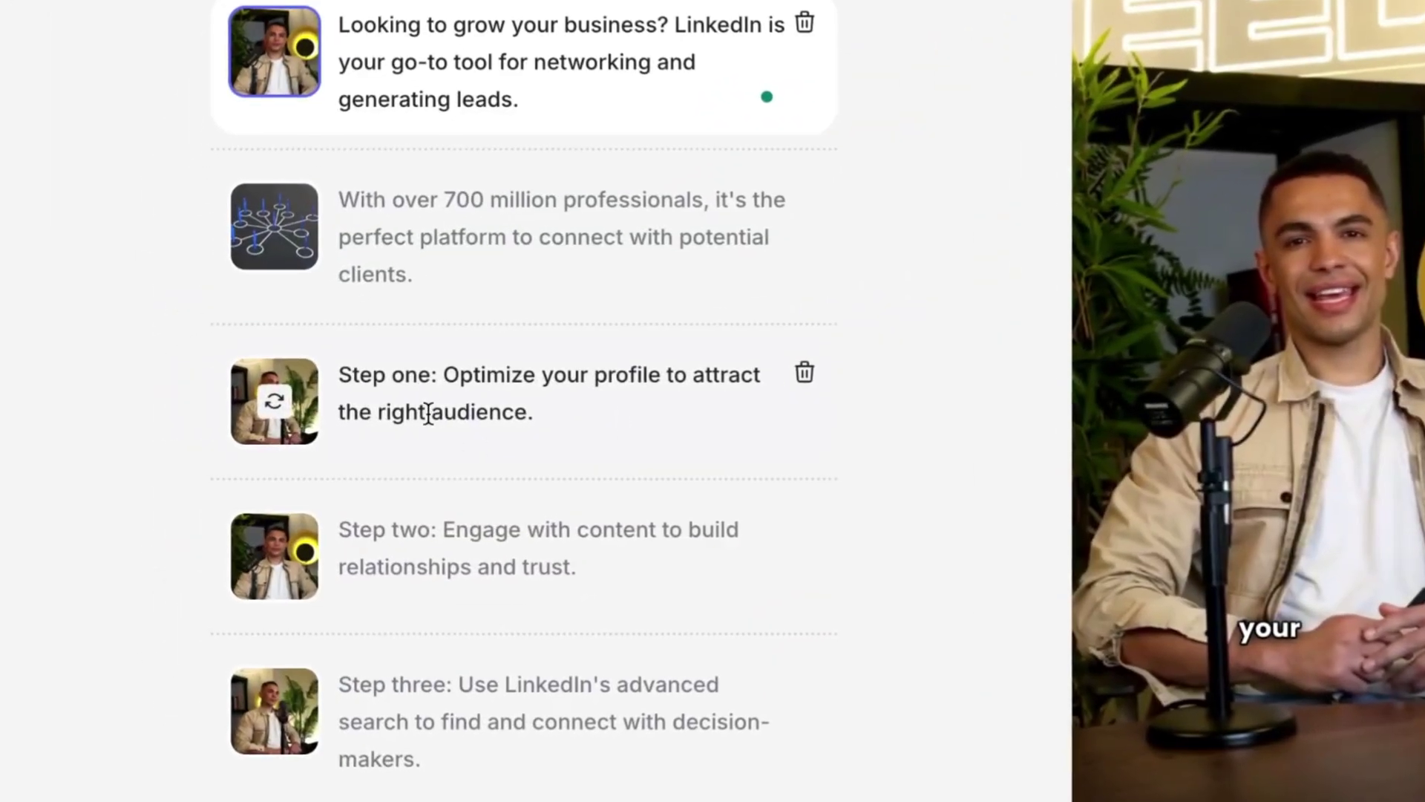
Reword the Step one line to 'attract your niche audience' and bring up the avatar choices
left_click_drag(429, 412, 334, 415)
type("your niche")
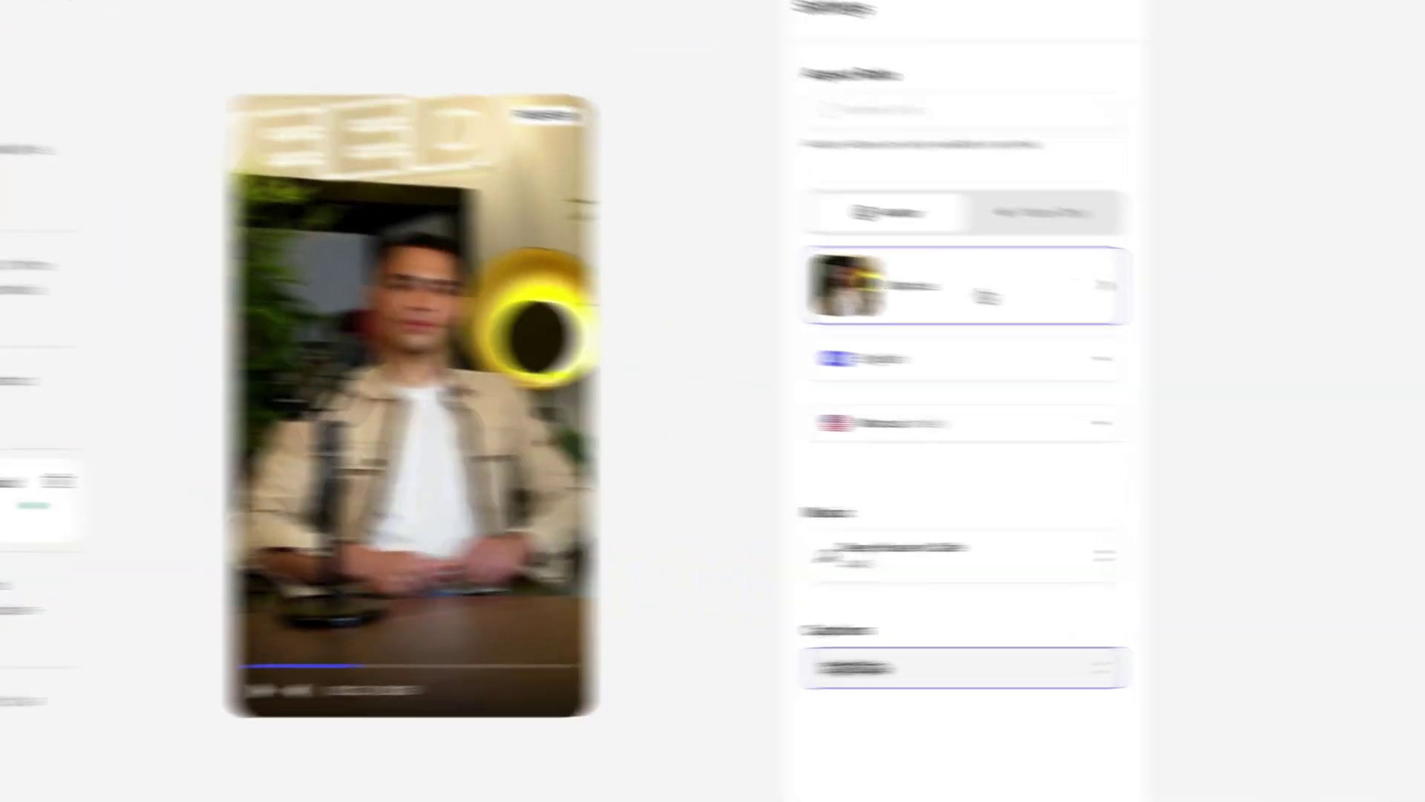
left_click(822, 278)
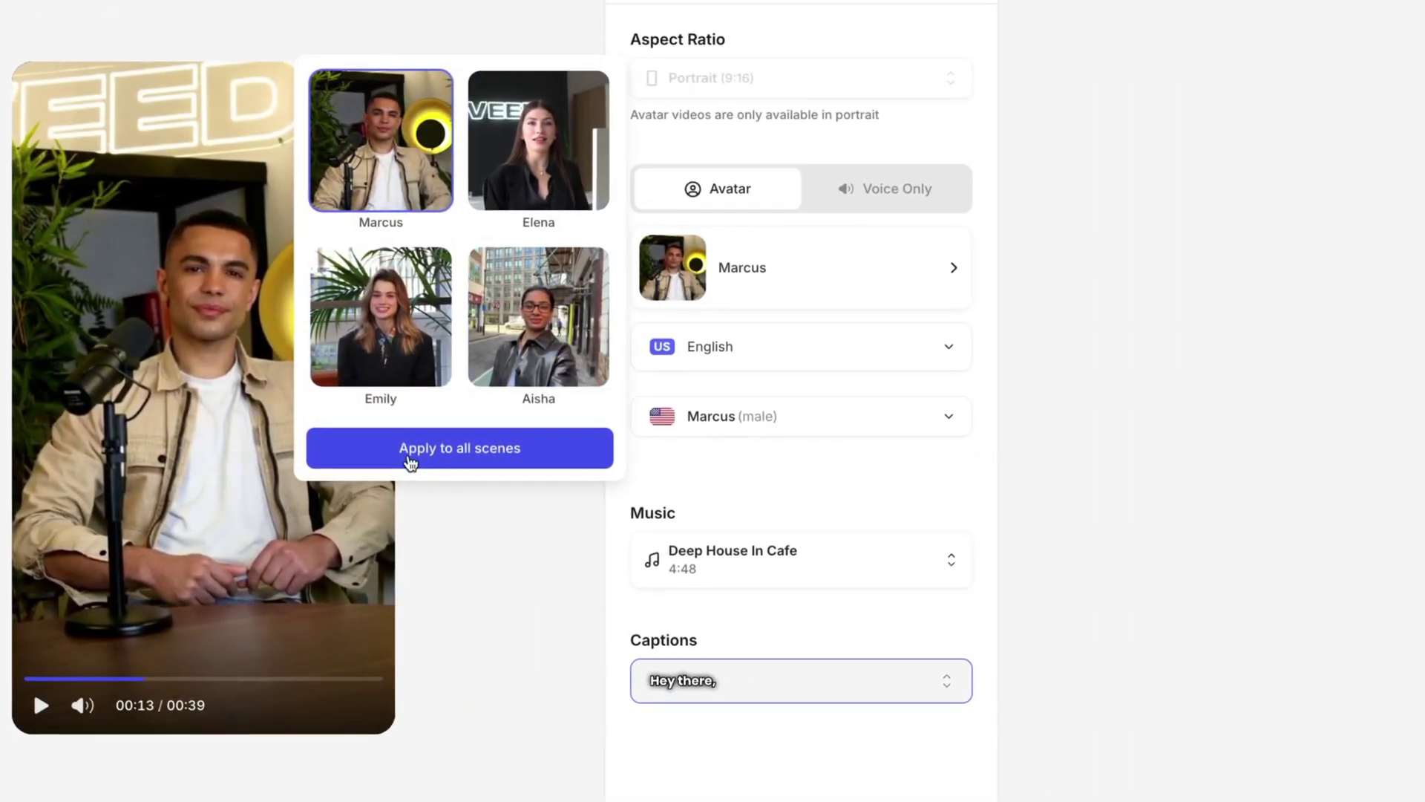
Apply the Marcus avatar to all scenes and try Voice Only narration with English (UK) voice Alyx
left_click(405, 460)
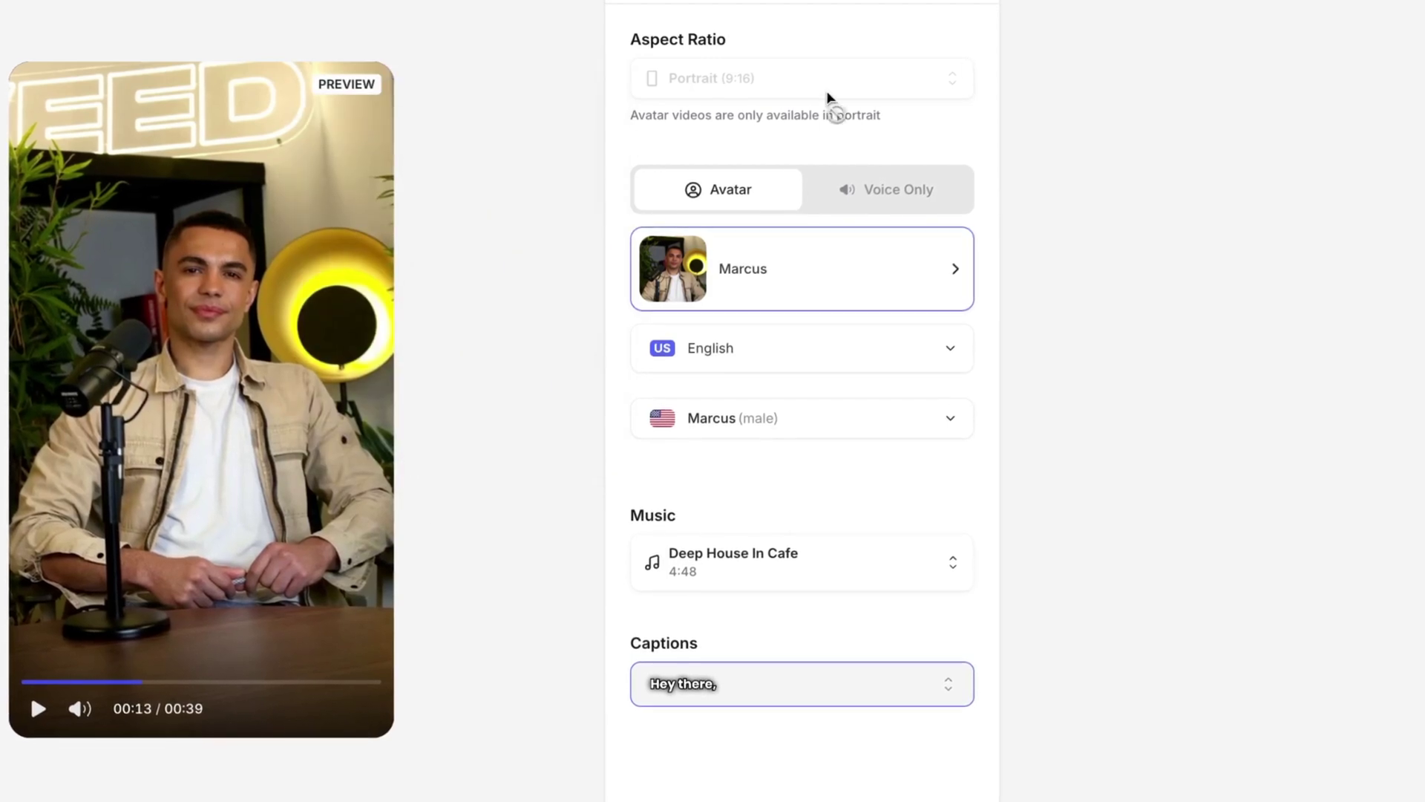
left_click(865, 195)
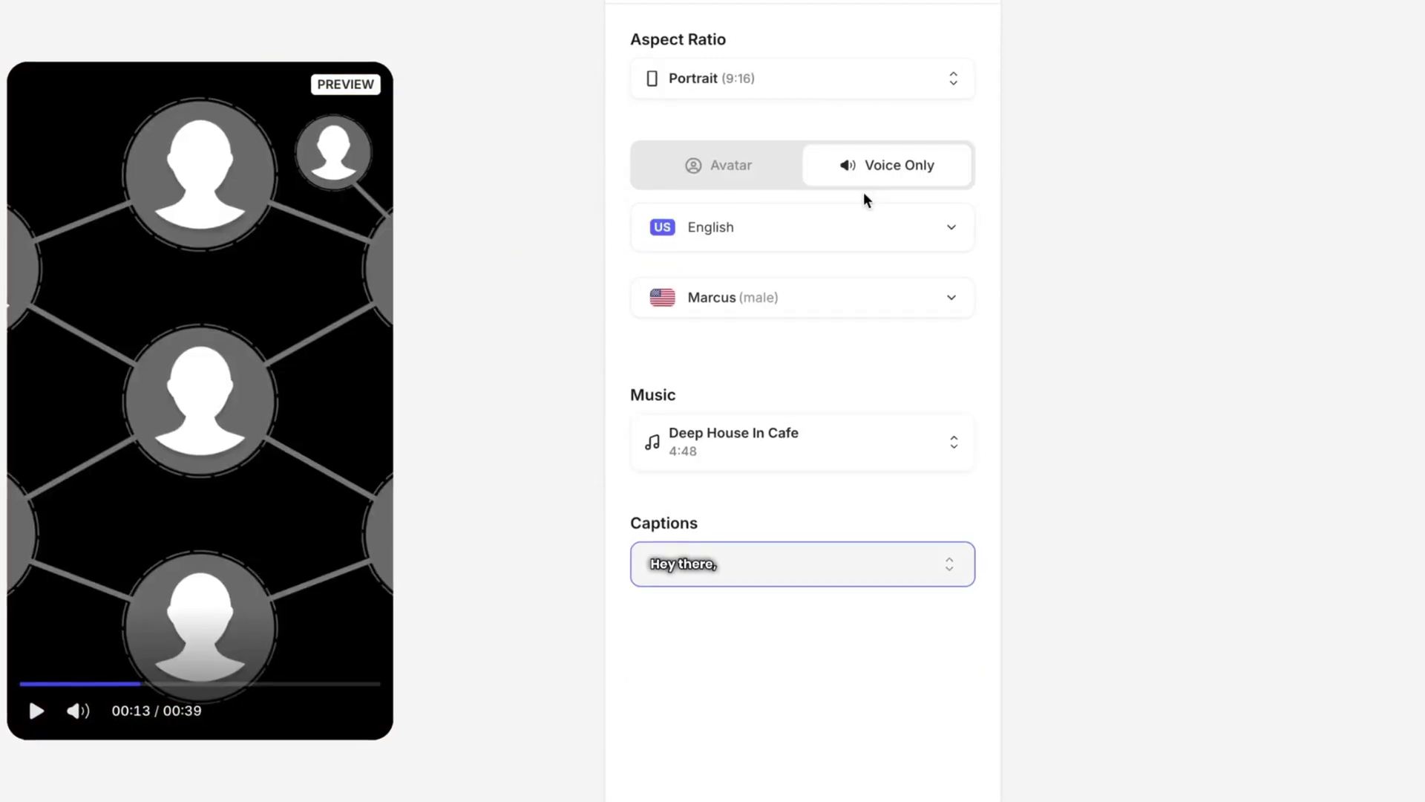
left_click(832, 238)
type("uk")
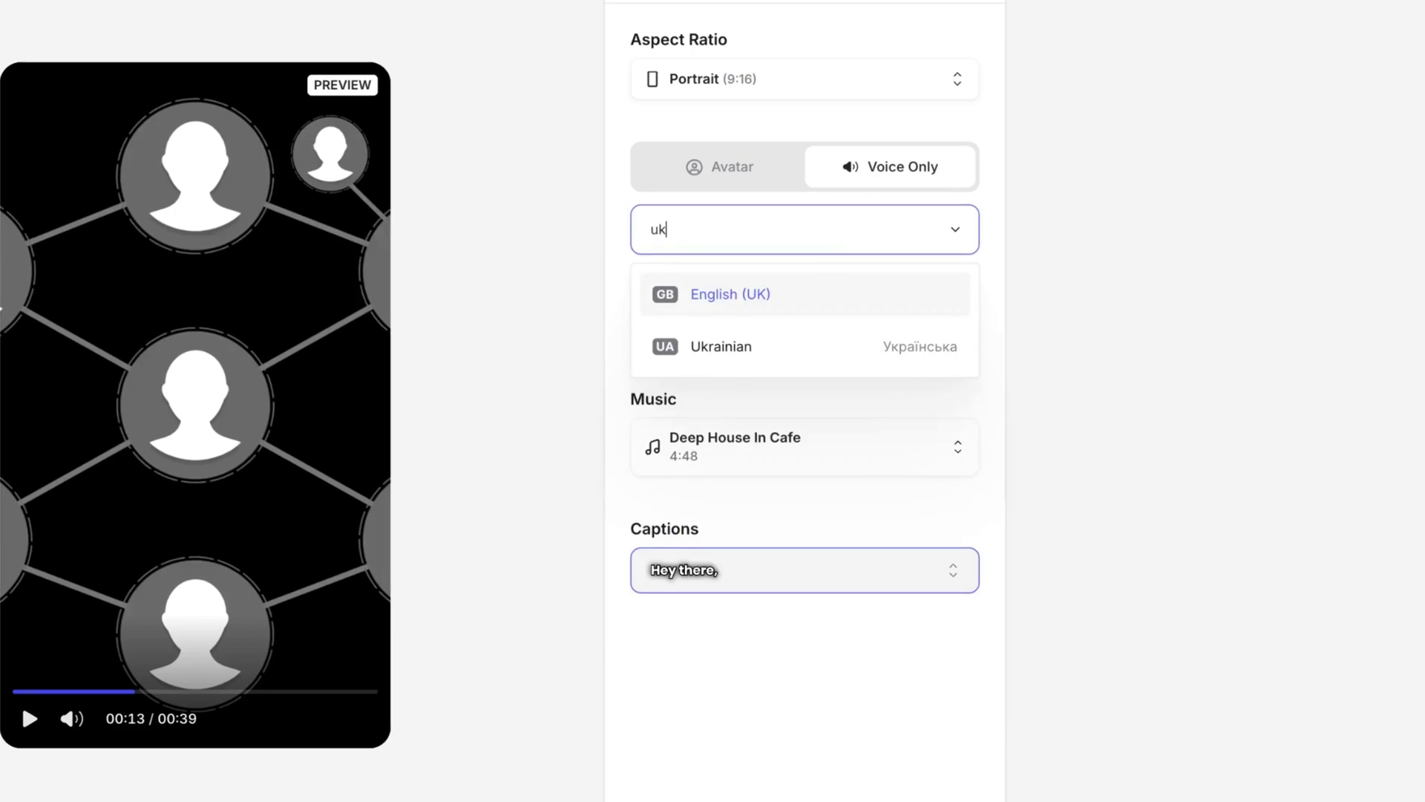
left_click(812, 299)
type("al")
scroll(777, 500, "down", 3)
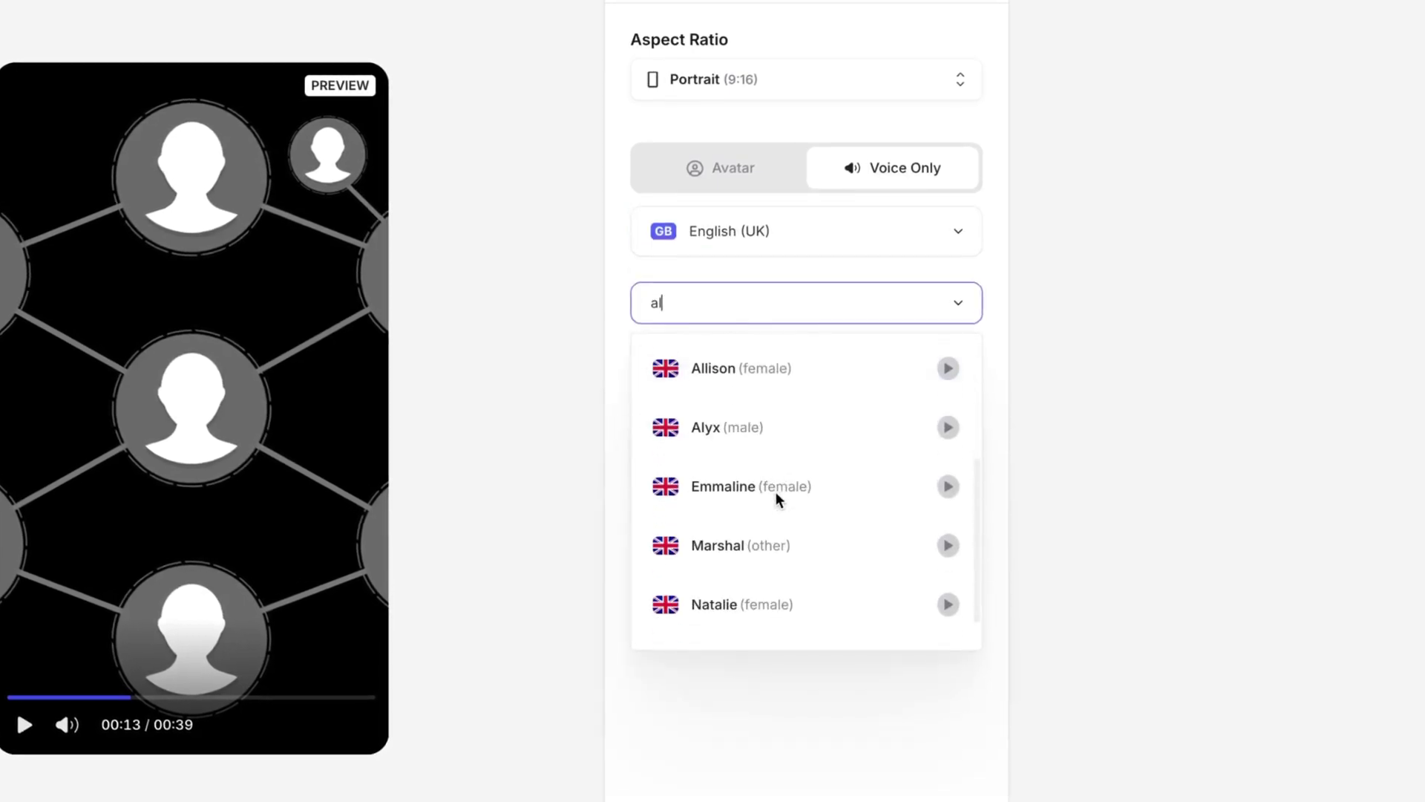
left_click(853, 427)
Keep Deep House In Cafe as the music and give the captions the Lime style
left_click(725, 576)
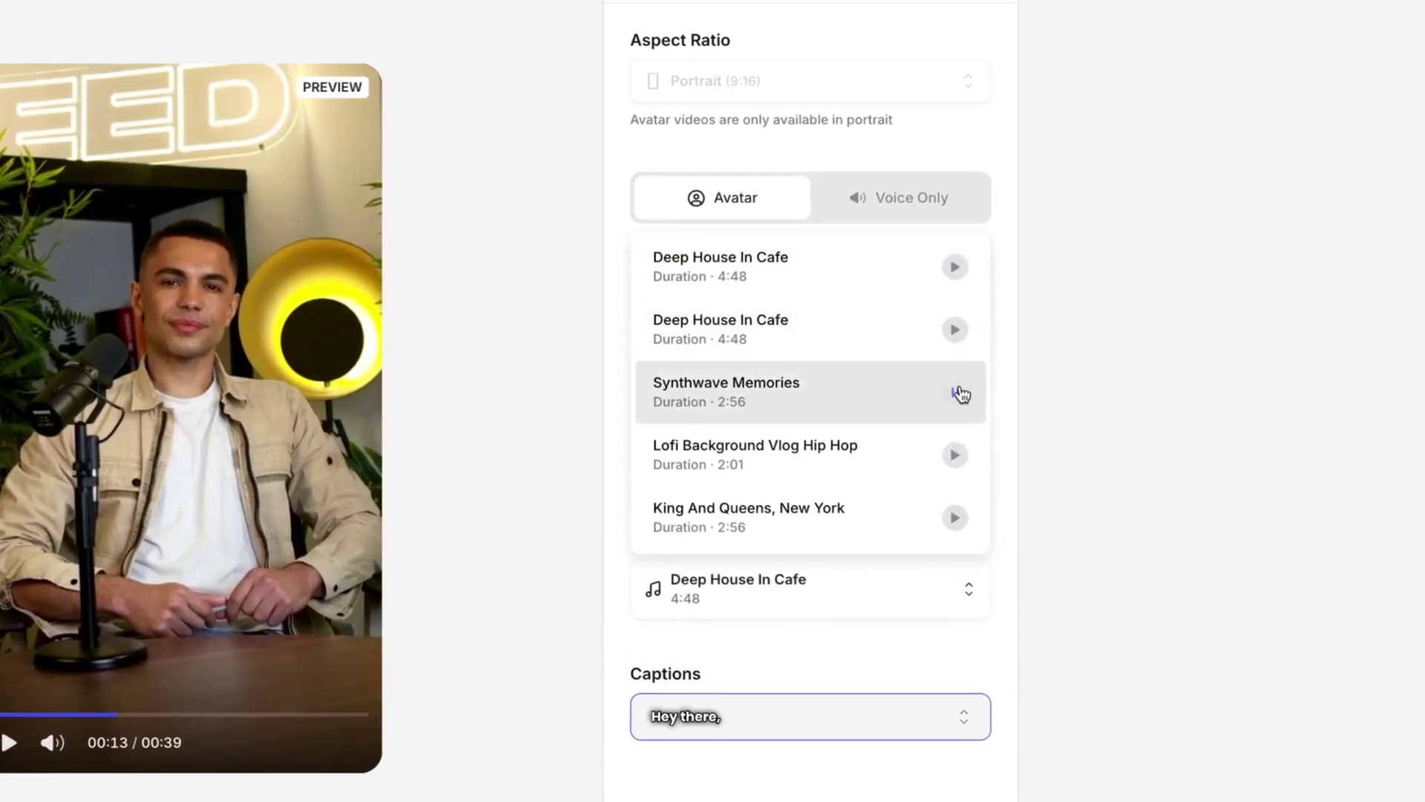
left_click(782, 305)
left_click(779, 726)
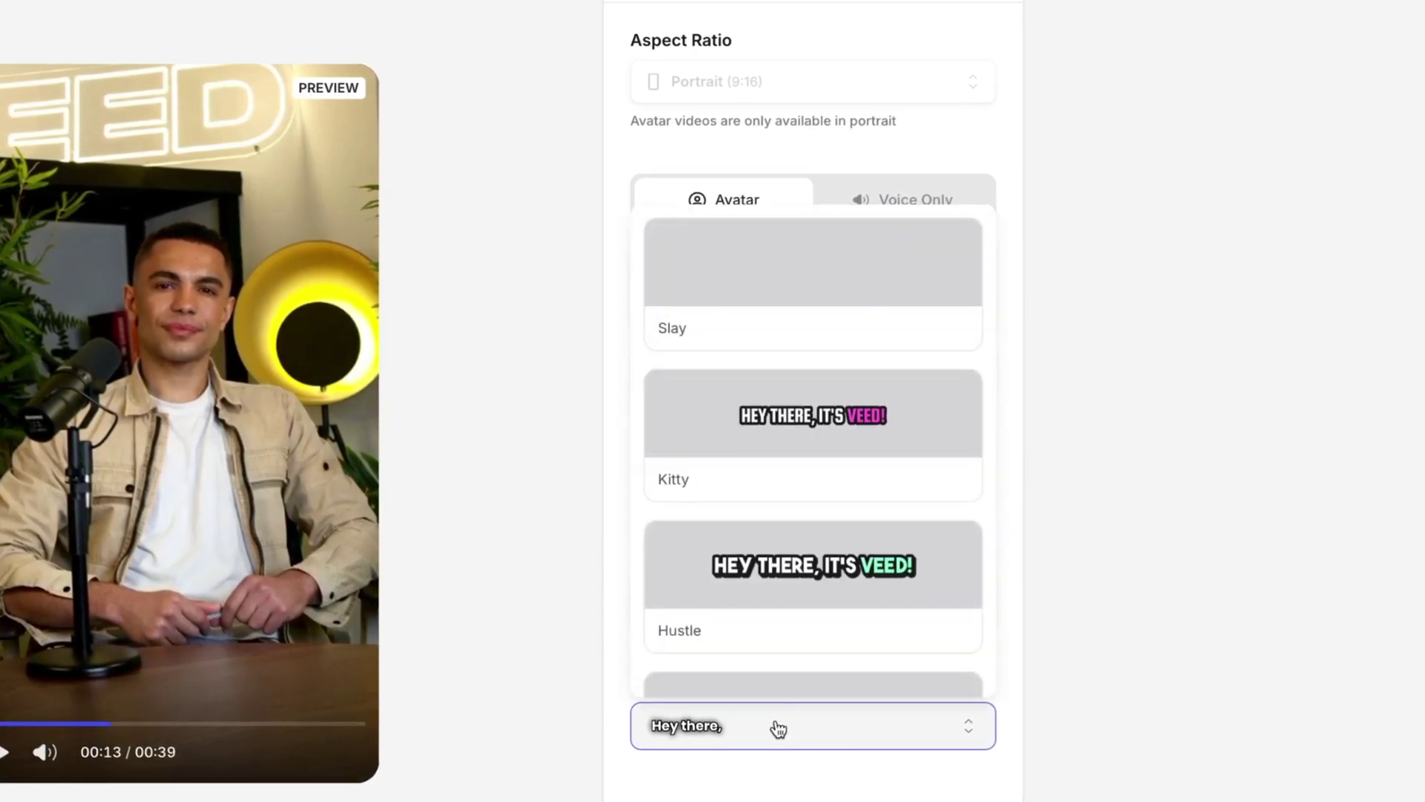
scroll(780, 589, "down", 10)
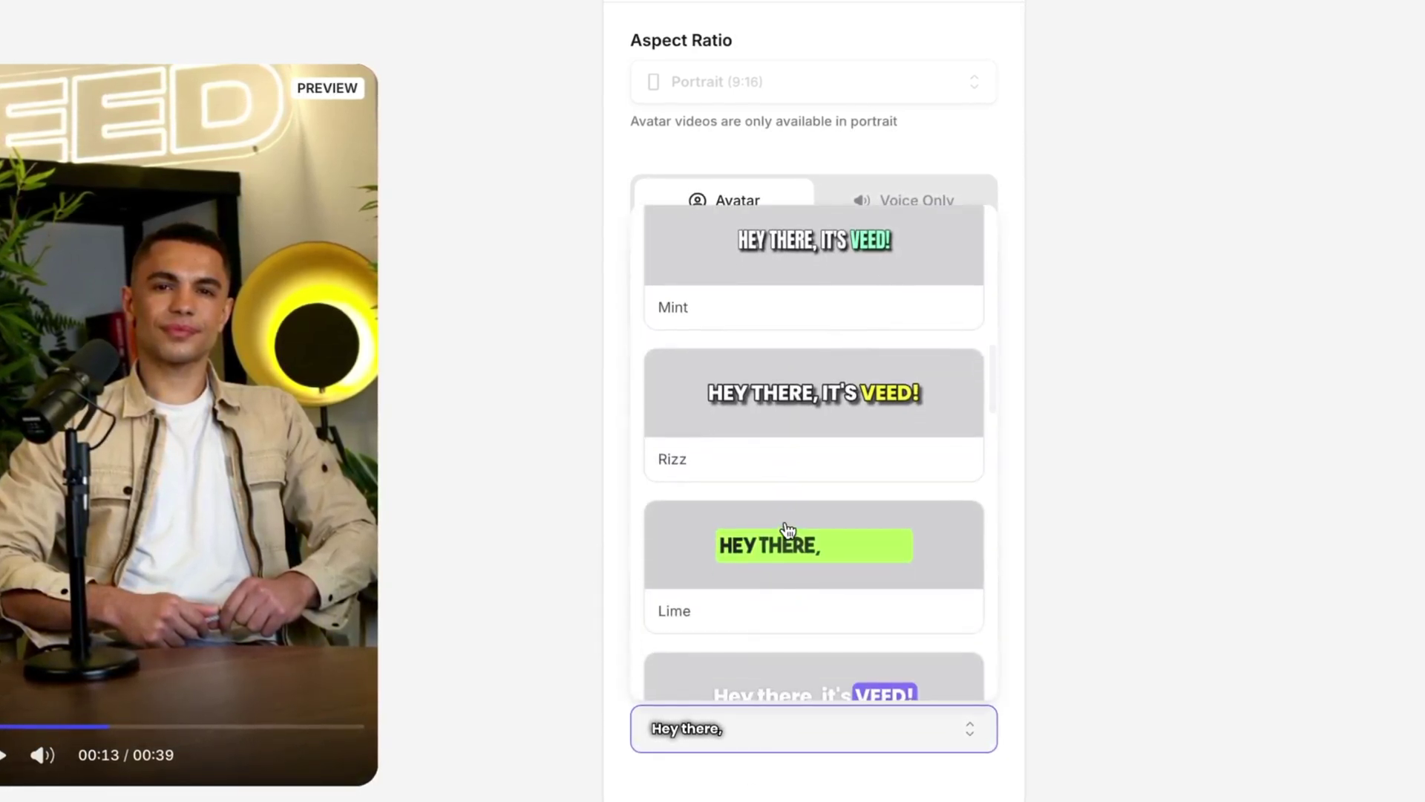
left_click(787, 527)
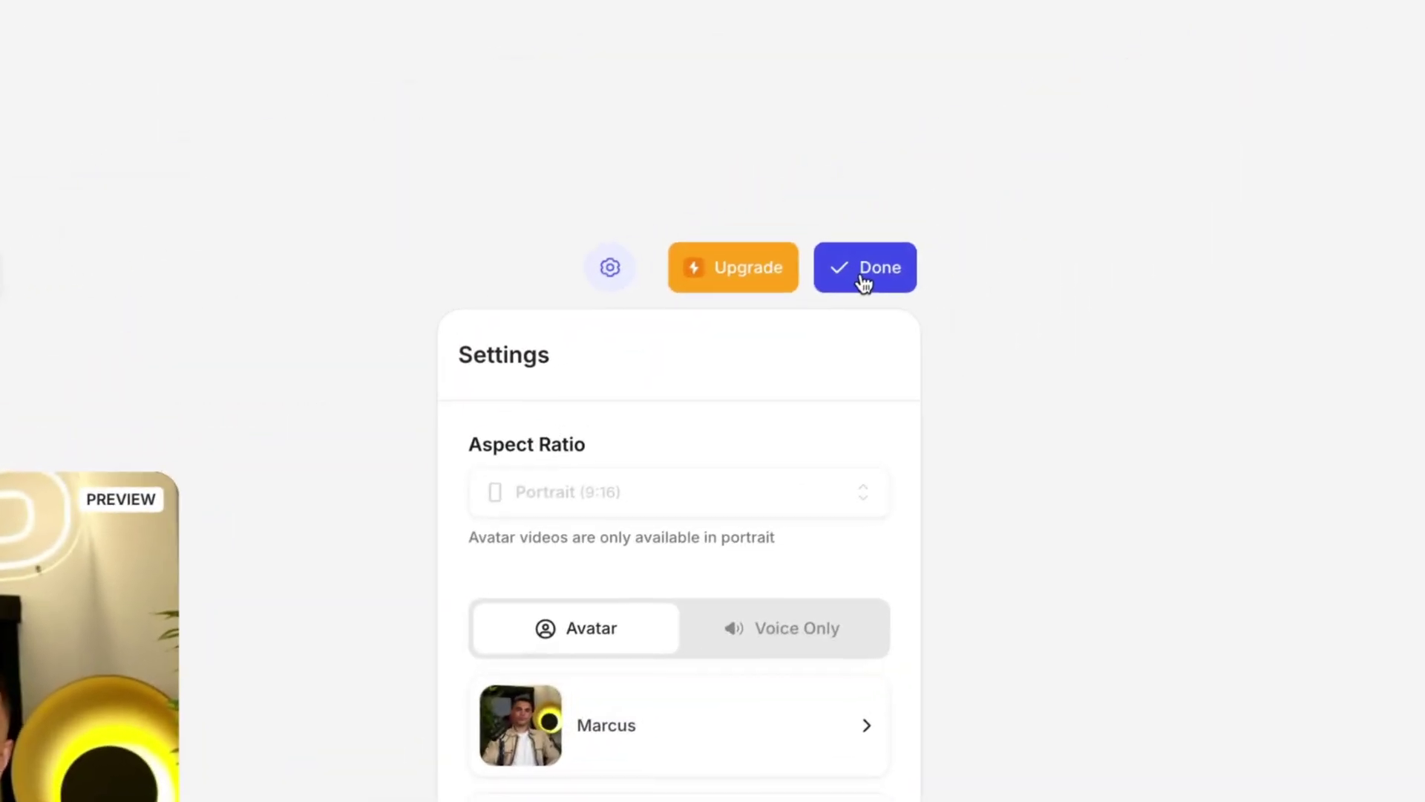
Finish the Grow Your Business Now video, open its export settings, and rewind playback to the start
left_click(1386, 25)
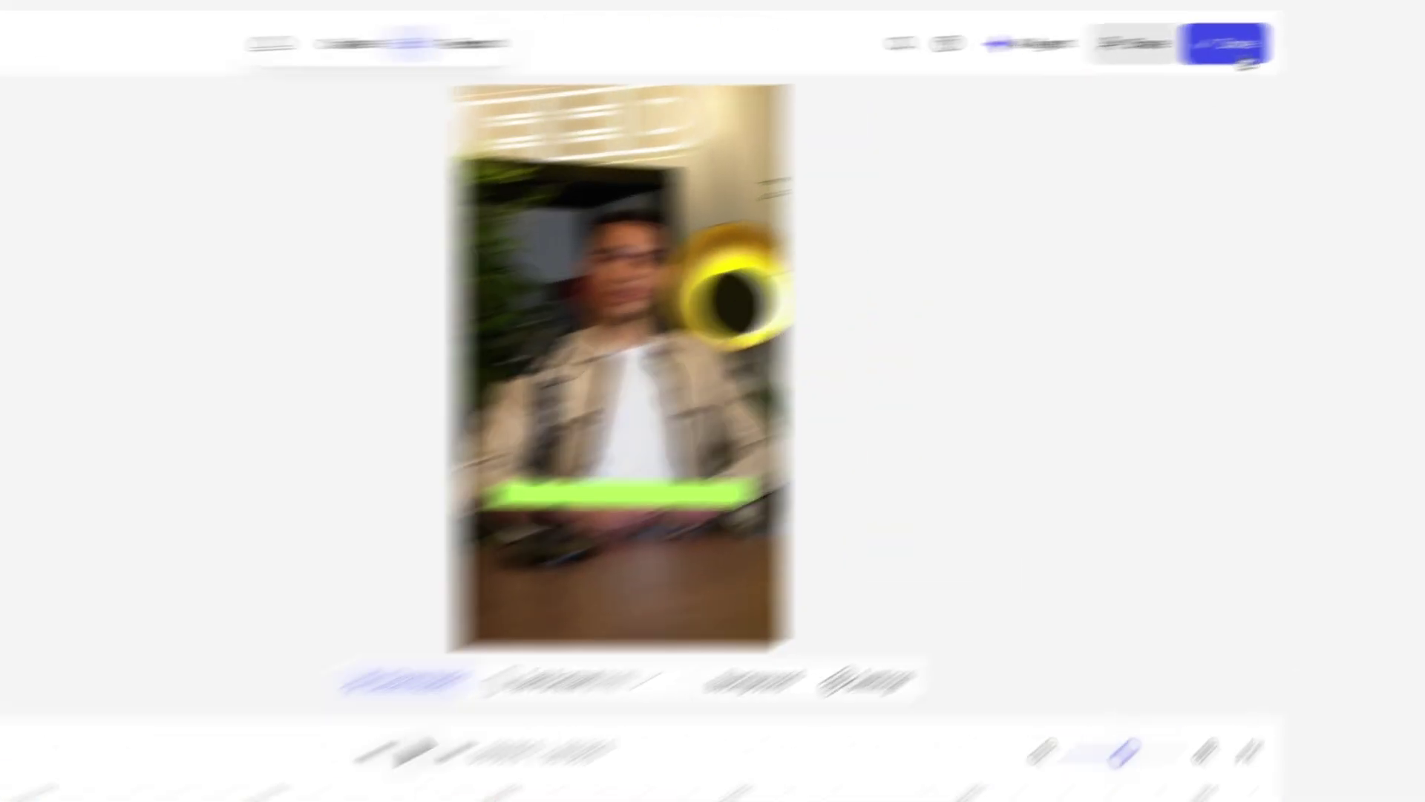
left_click(1391, 25)
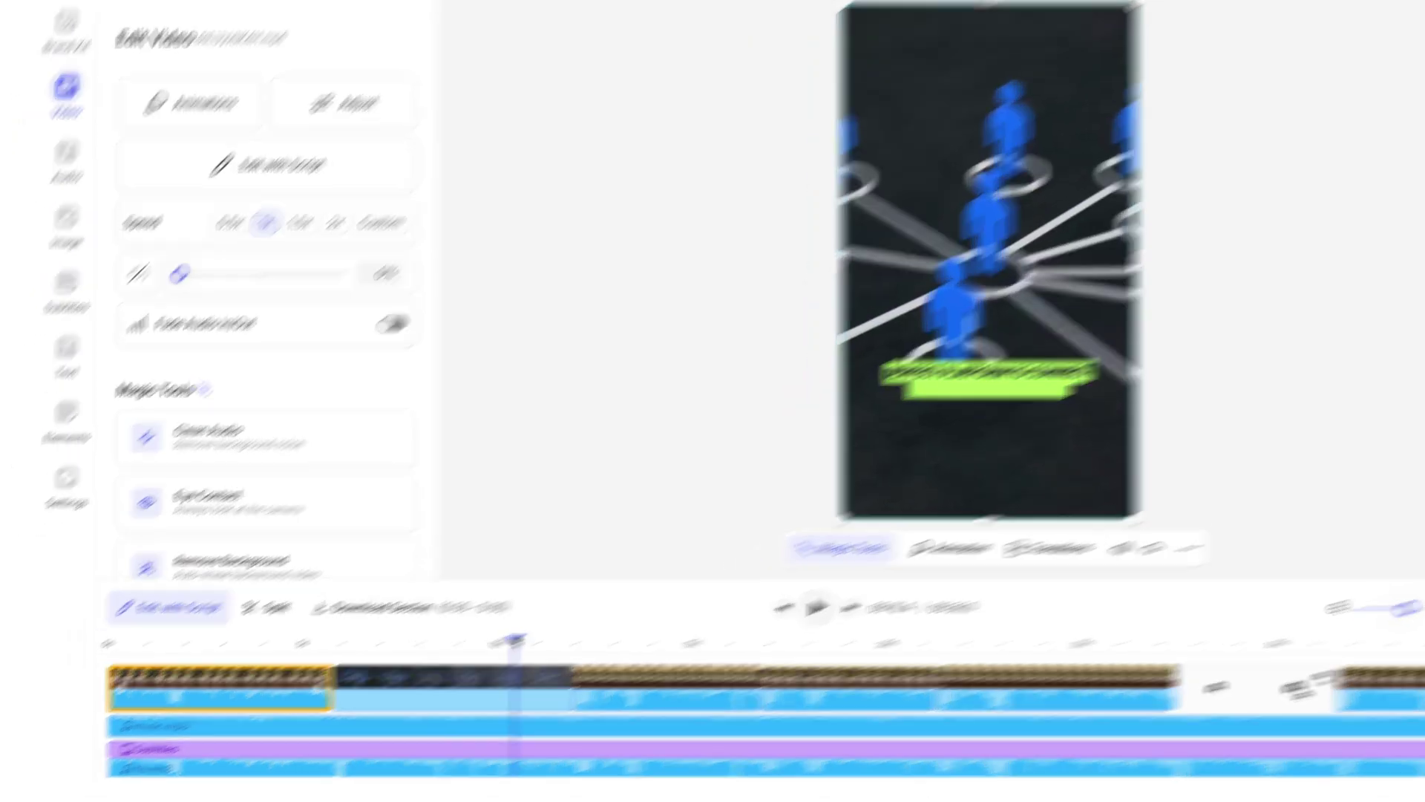
left_click_drag(454, 665, 49, 655)
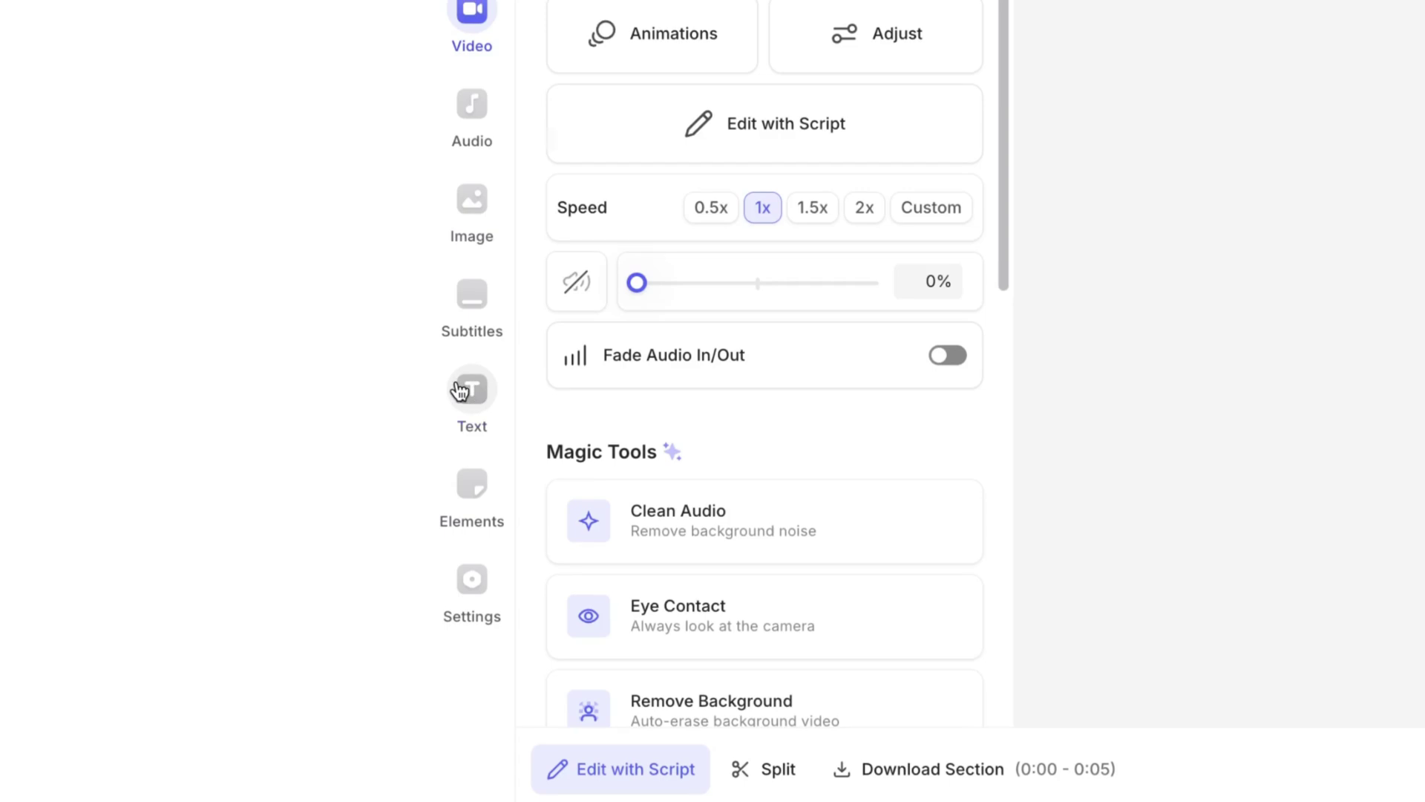
Add a two-line title 'EMAILS ARE DEAD! / HERE'S WHY!' in Anton at 72px
left_click(460, 391)
left_click(608, 145)
type("EMAILS ARE DEAD!")
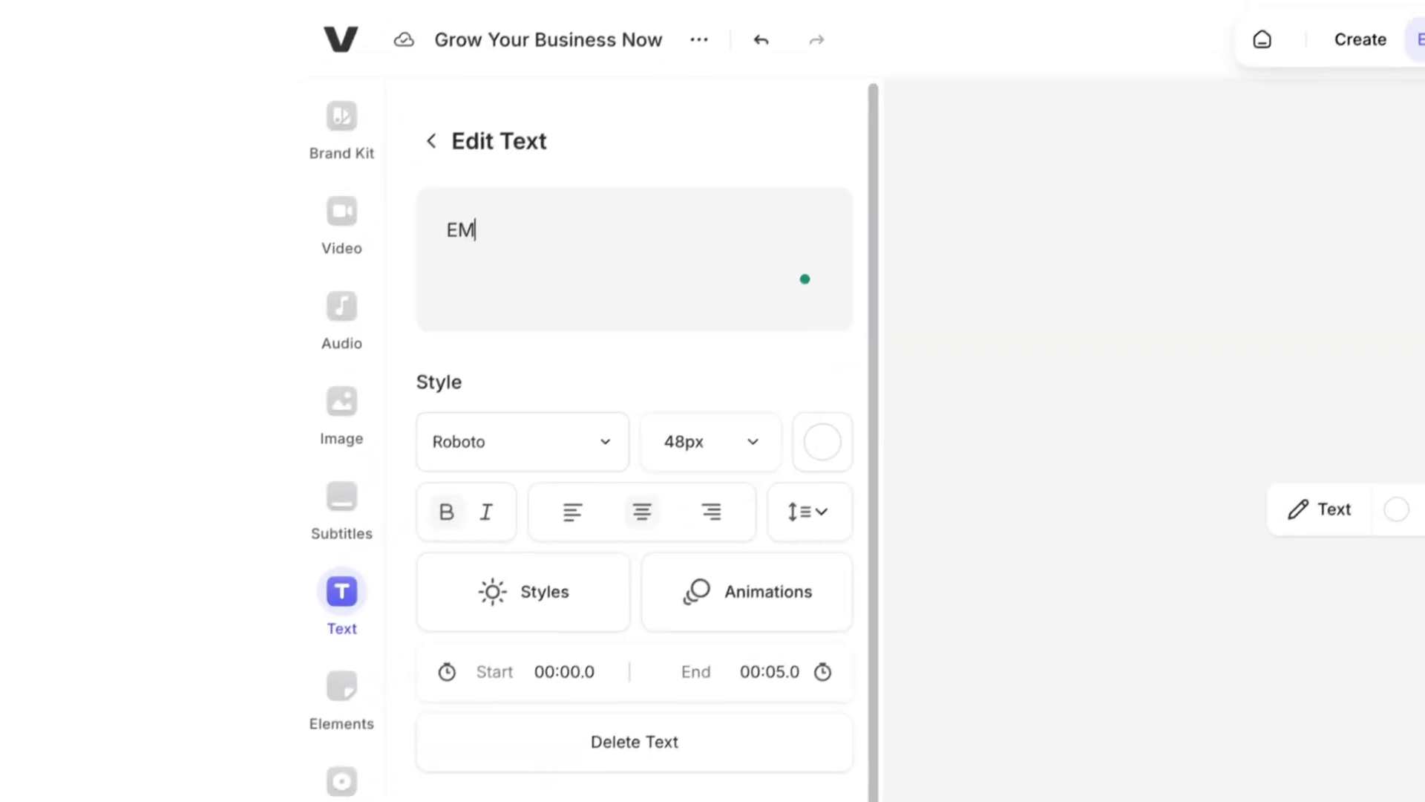
key("Return")
type("HERE'S WHY!")
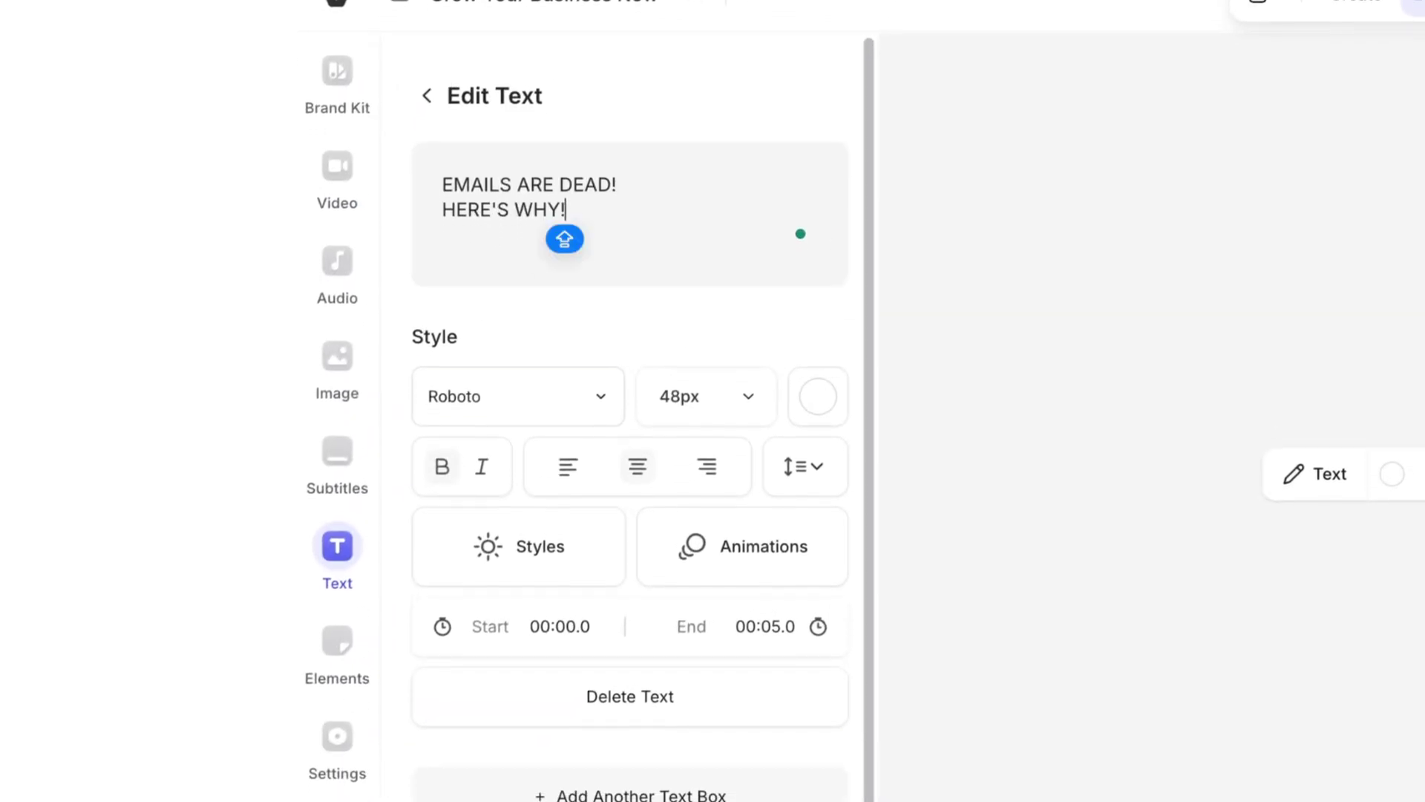
left_click(518, 435)
left_click(502, 627)
left_click(705, 435)
left_click(702, 476)
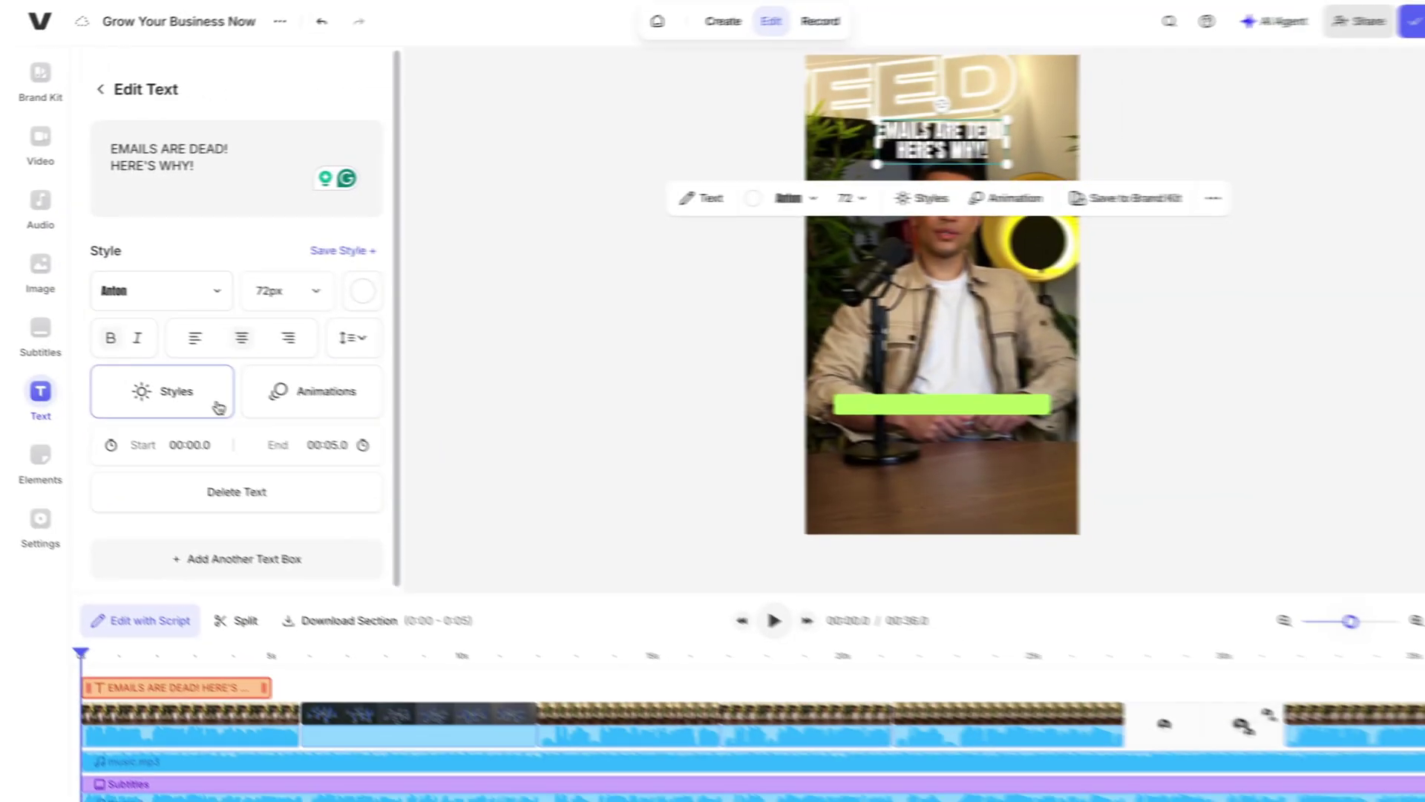
Give the title a fade-out exit animation and lengthen its clip on the timeline
left_click(162, 391)
left_click(100, 89)
left_click(311, 391)
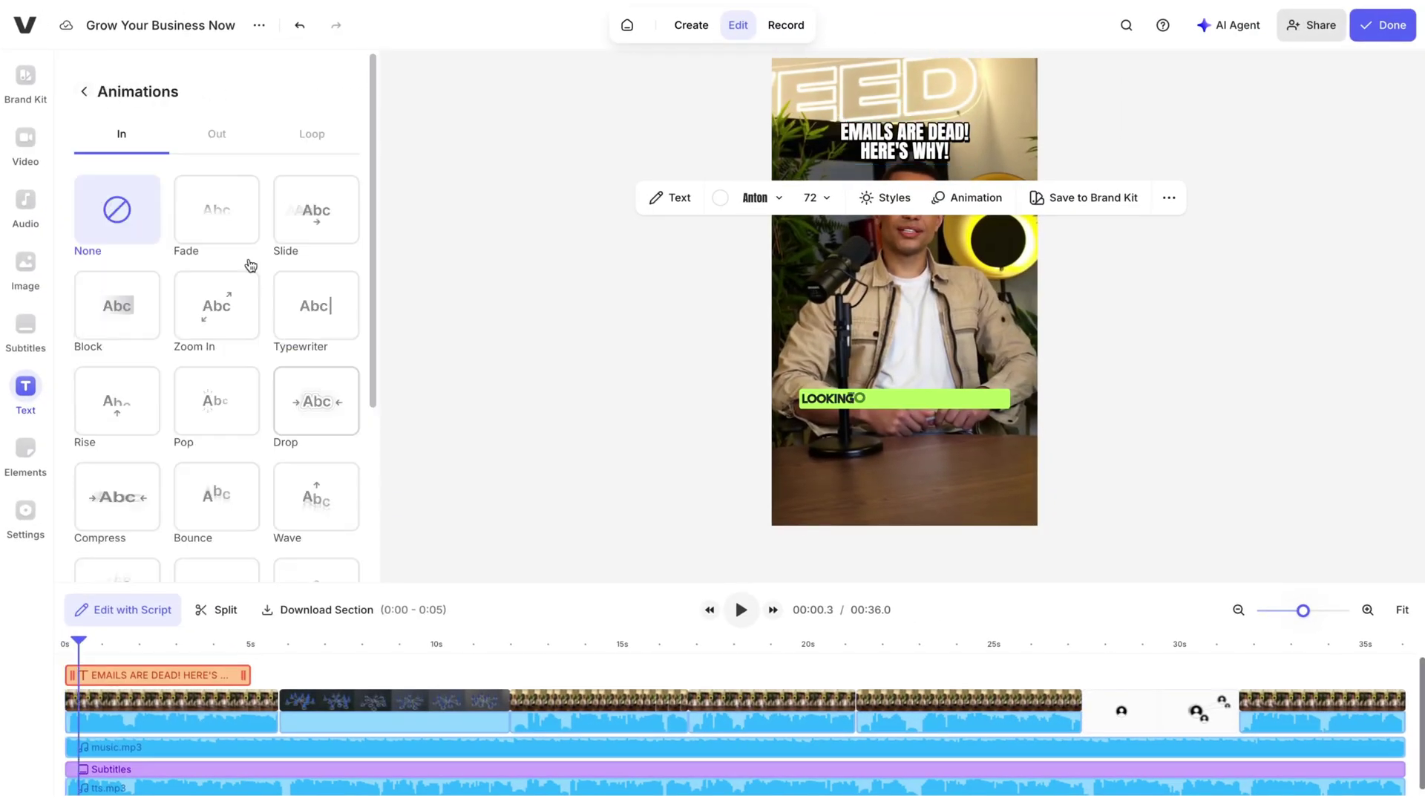
left_click(232, 133)
left_click(232, 230)
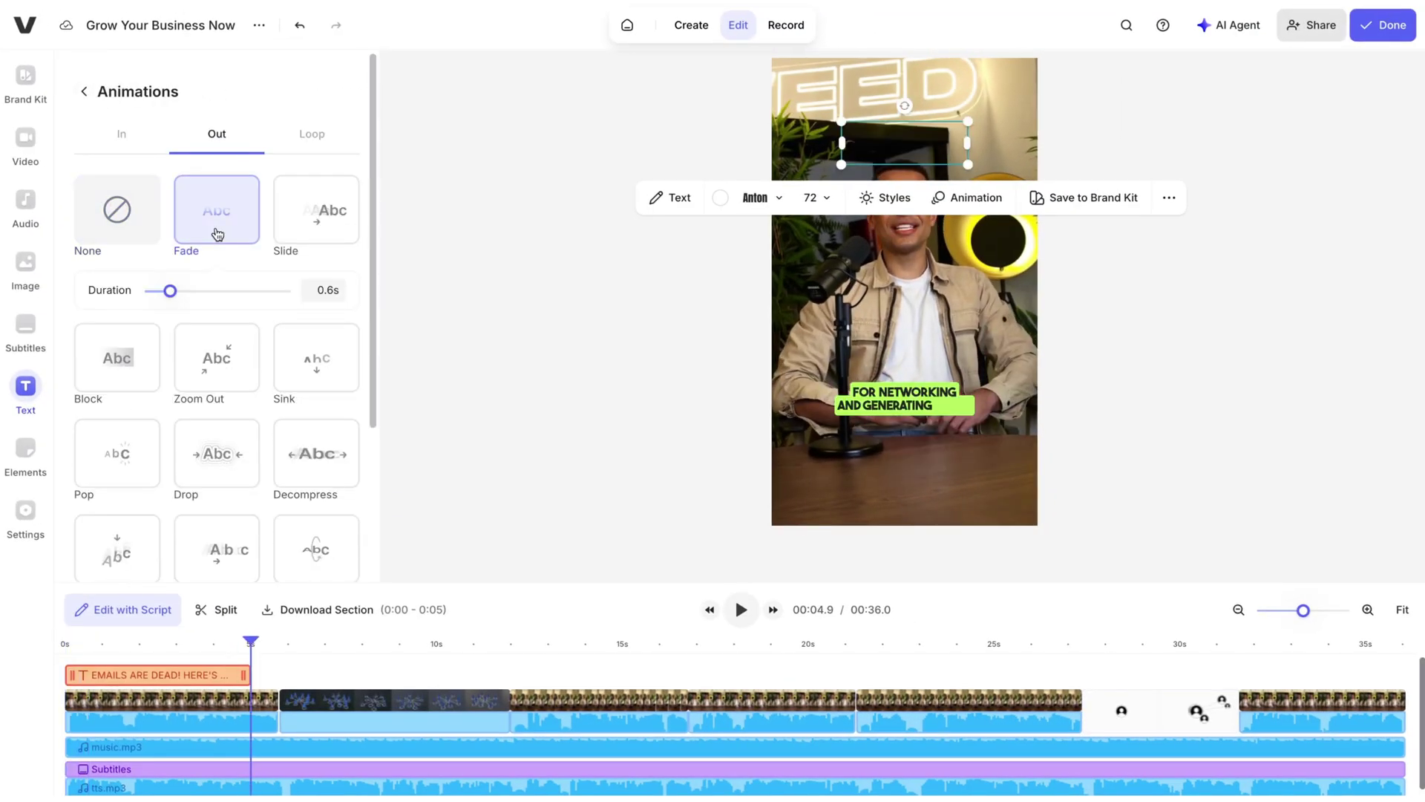
left_click_drag(248, 675, 542, 663)
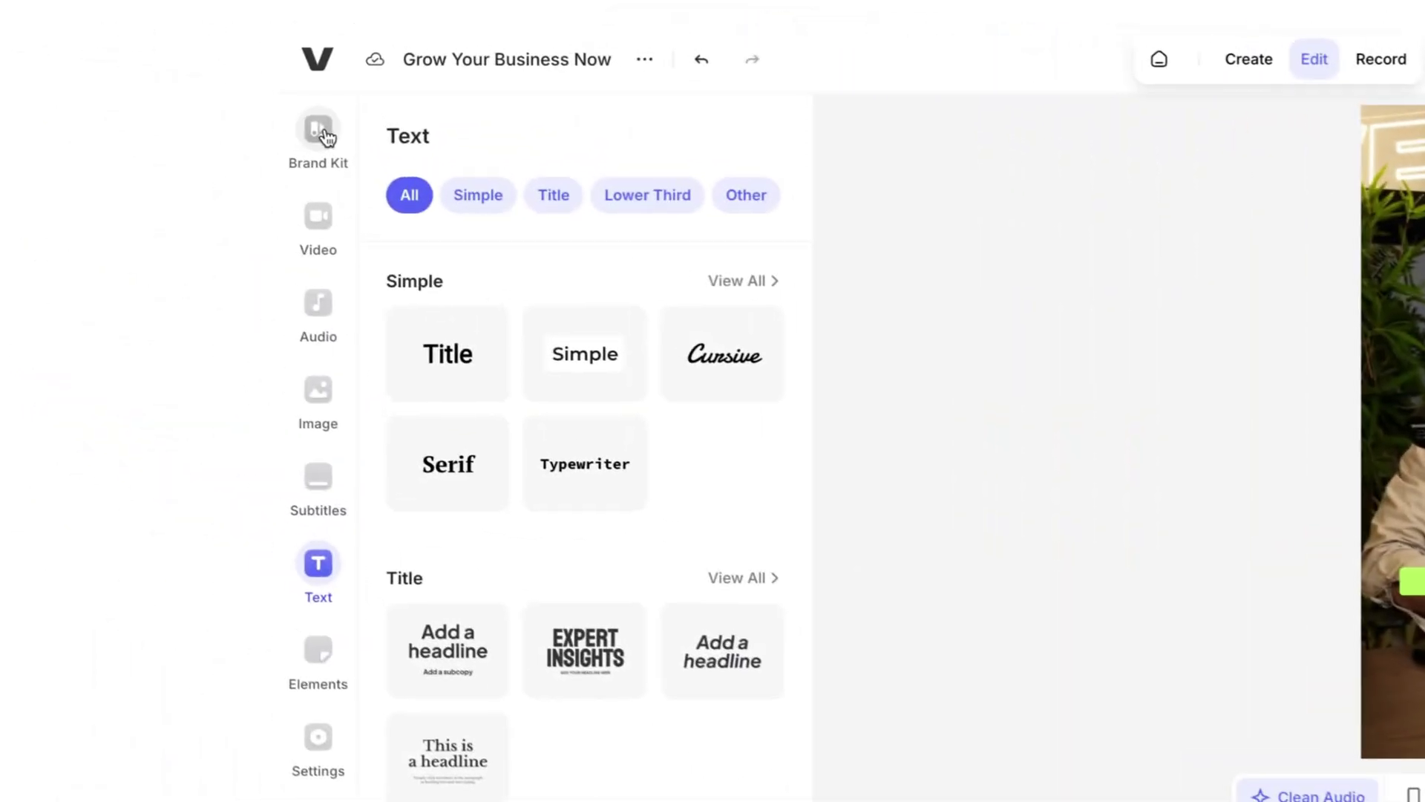
Upload veedhq_logo.jpeg to the Brand Kit's Images section
left_click(321, 130)
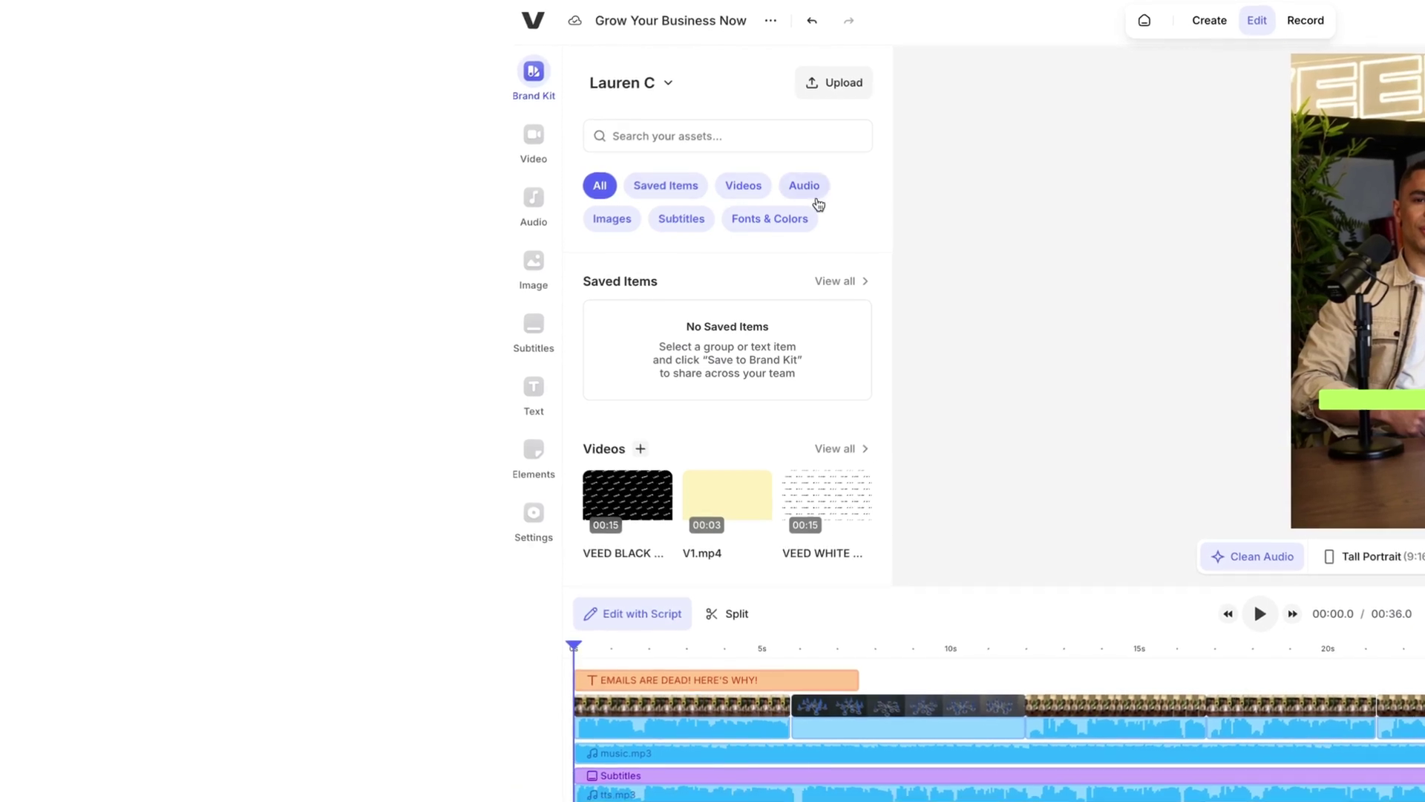
scroll(724, 364, "down", 6)
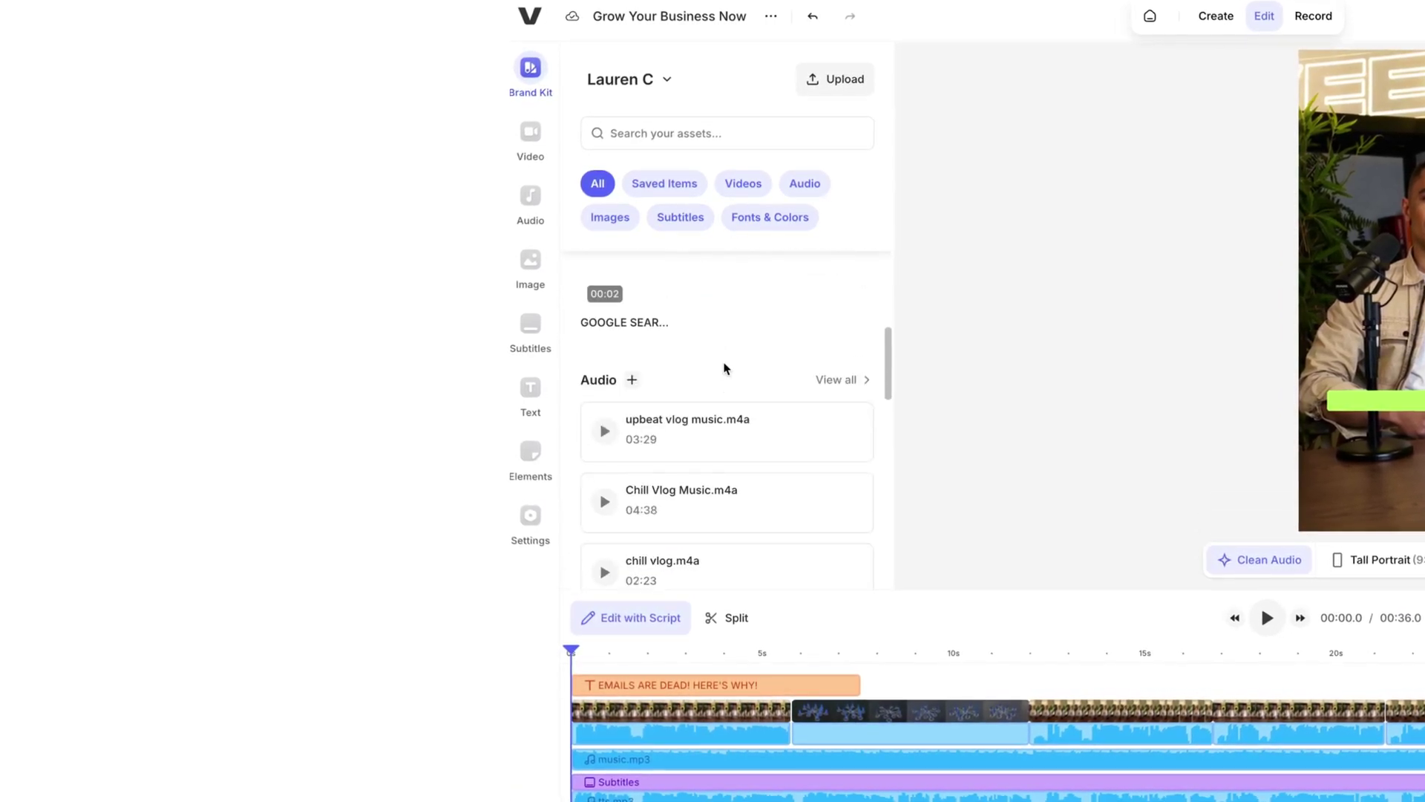
scroll(725, 369, "down", 3)
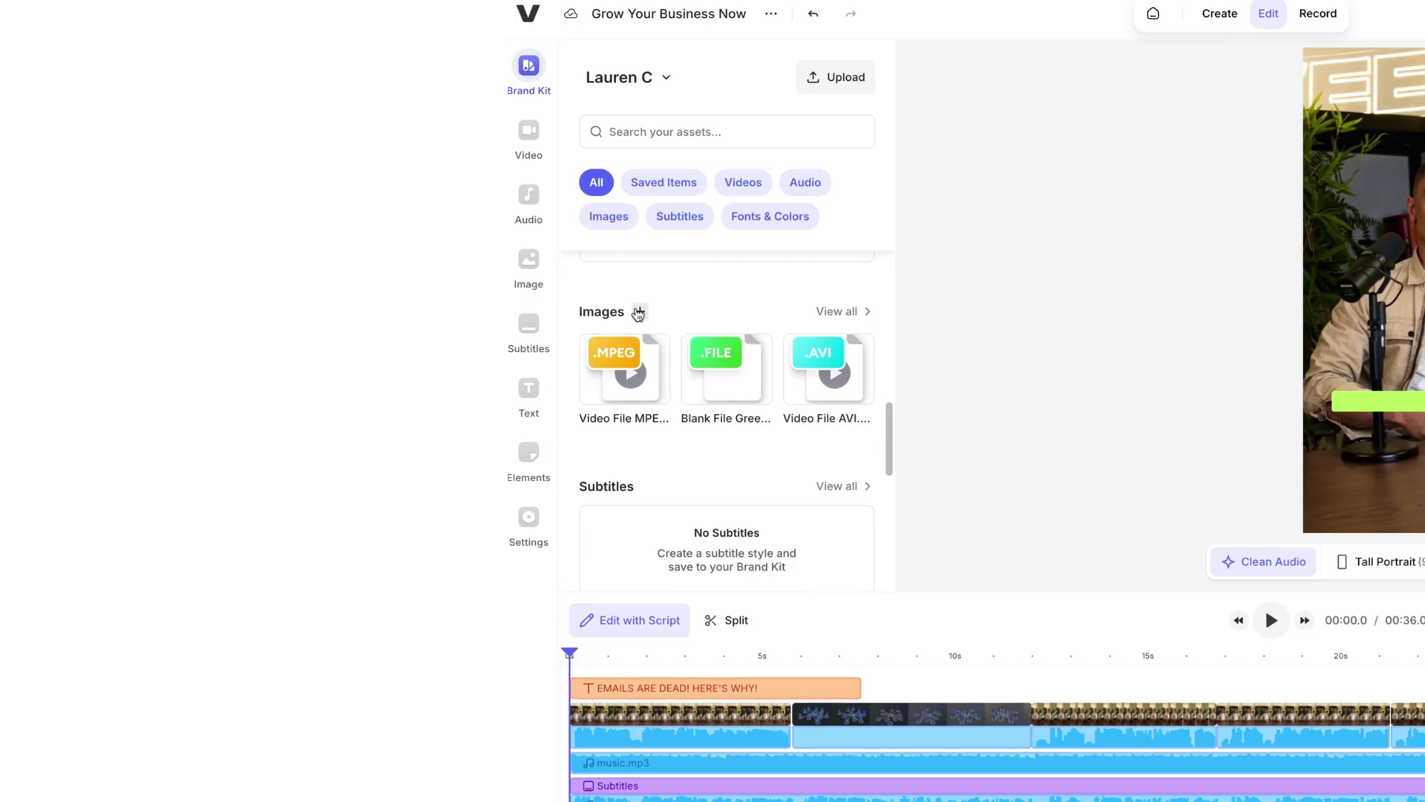
left_click(637, 313)
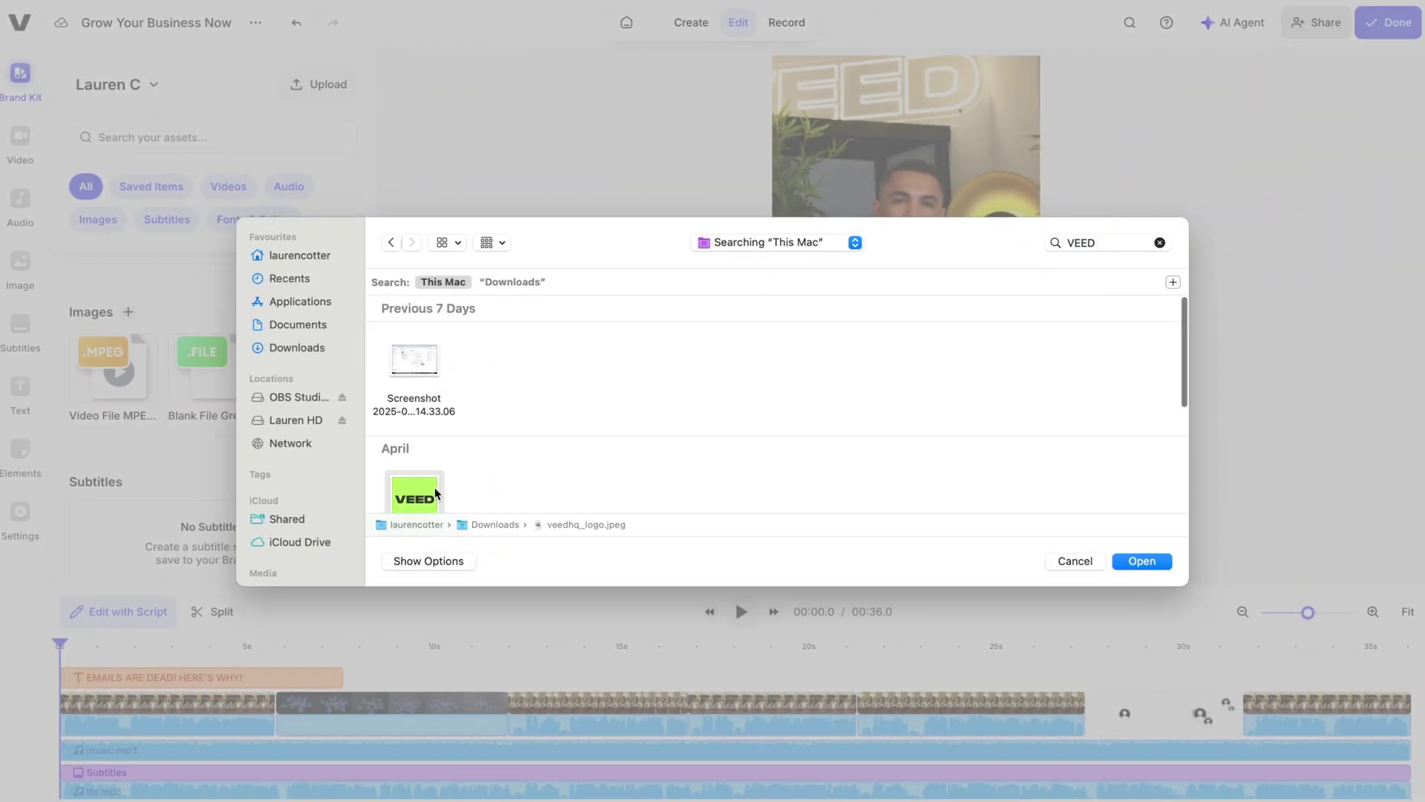
double_click(436, 493)
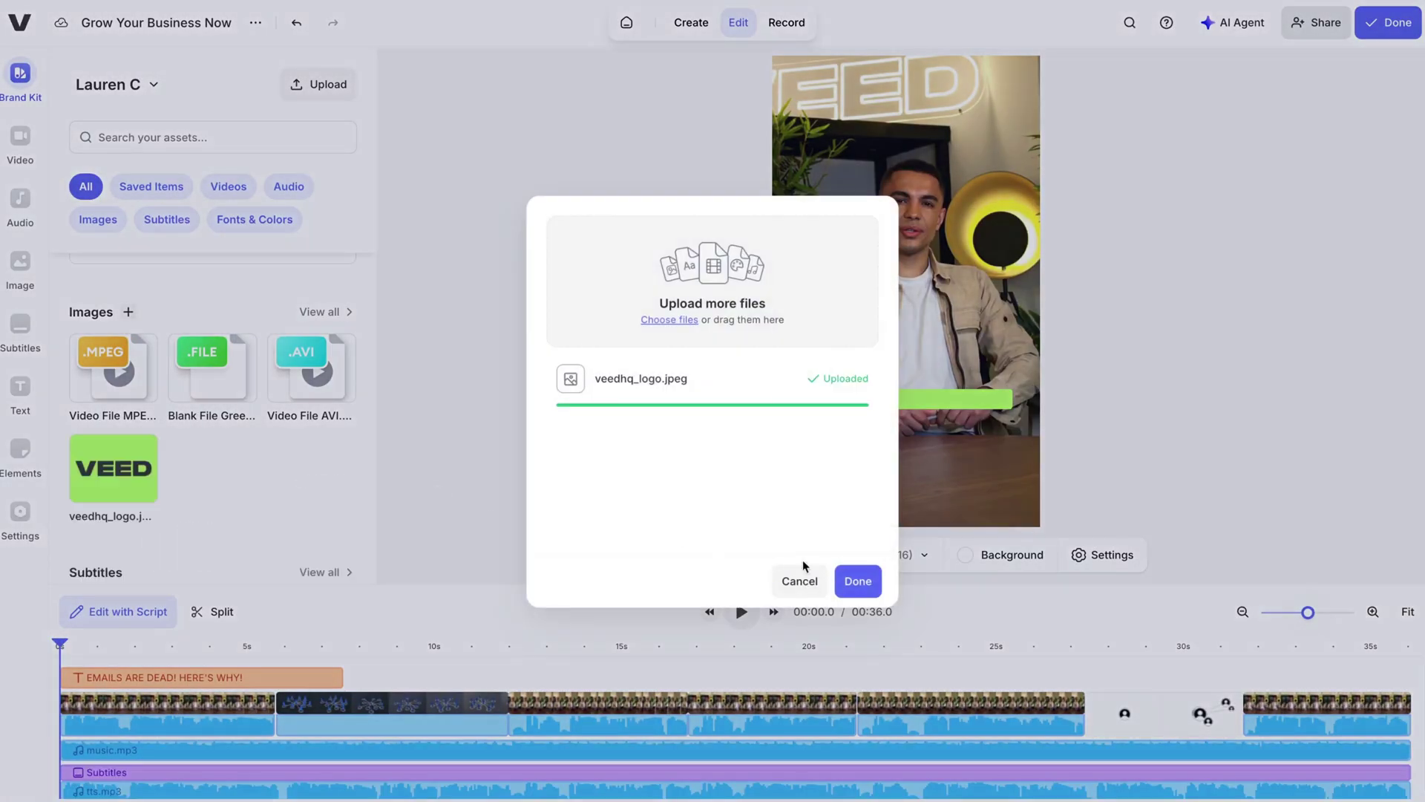
Add the VEED logo, shrink it into the top-right corner, and round its corners
left_click(857, 581)
left_click(113, 467)
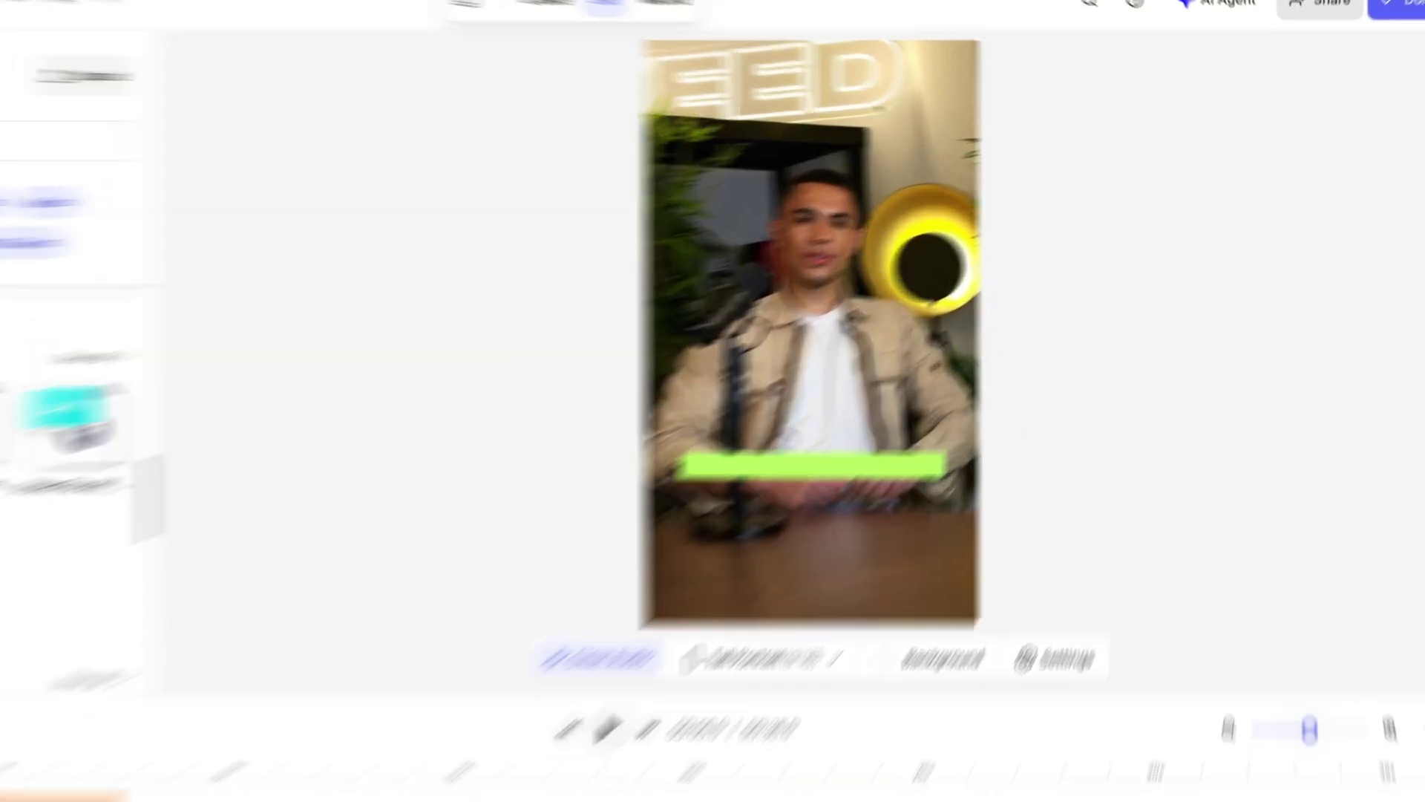
left_click_drag(524, 202, 832, 174)
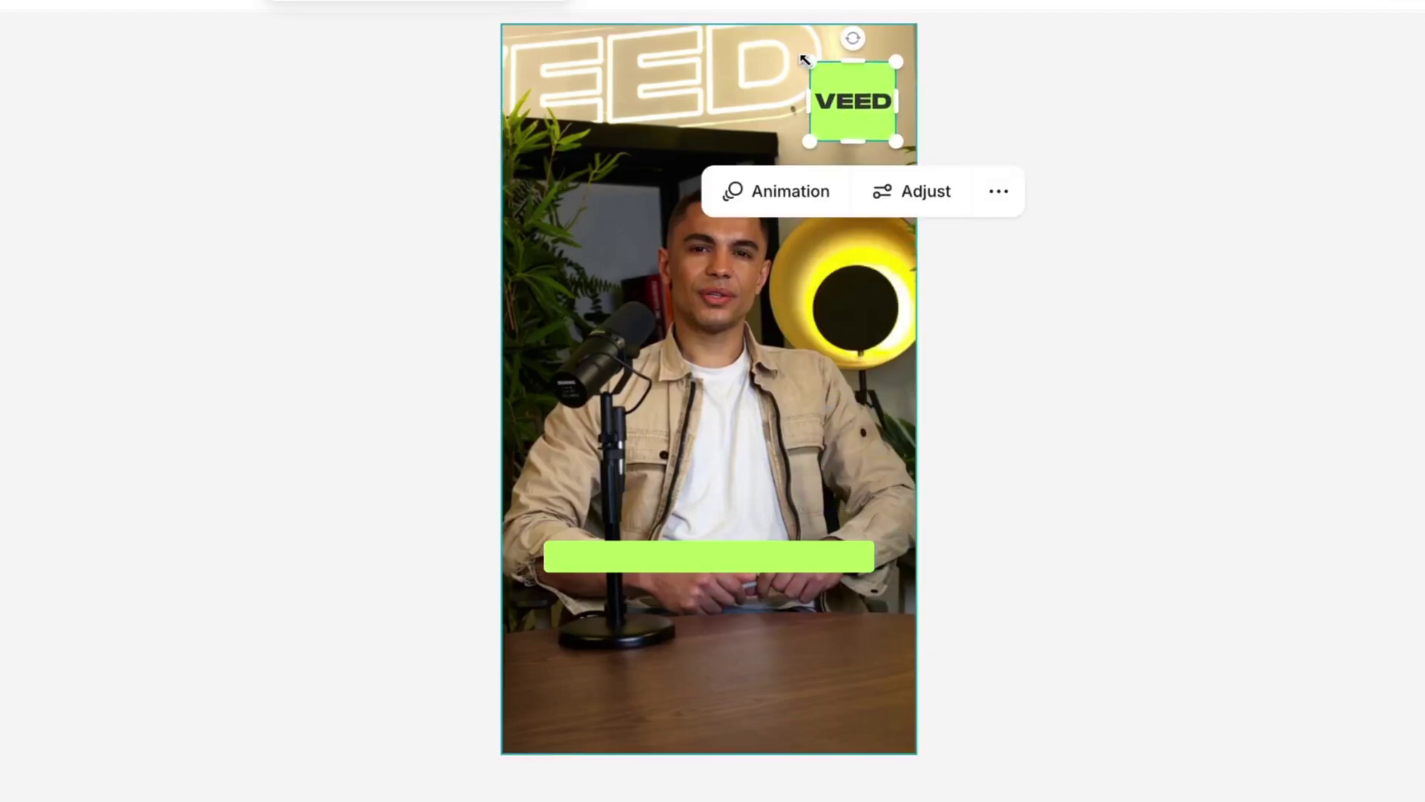
left_click_drag(810, 62, 814, 58)
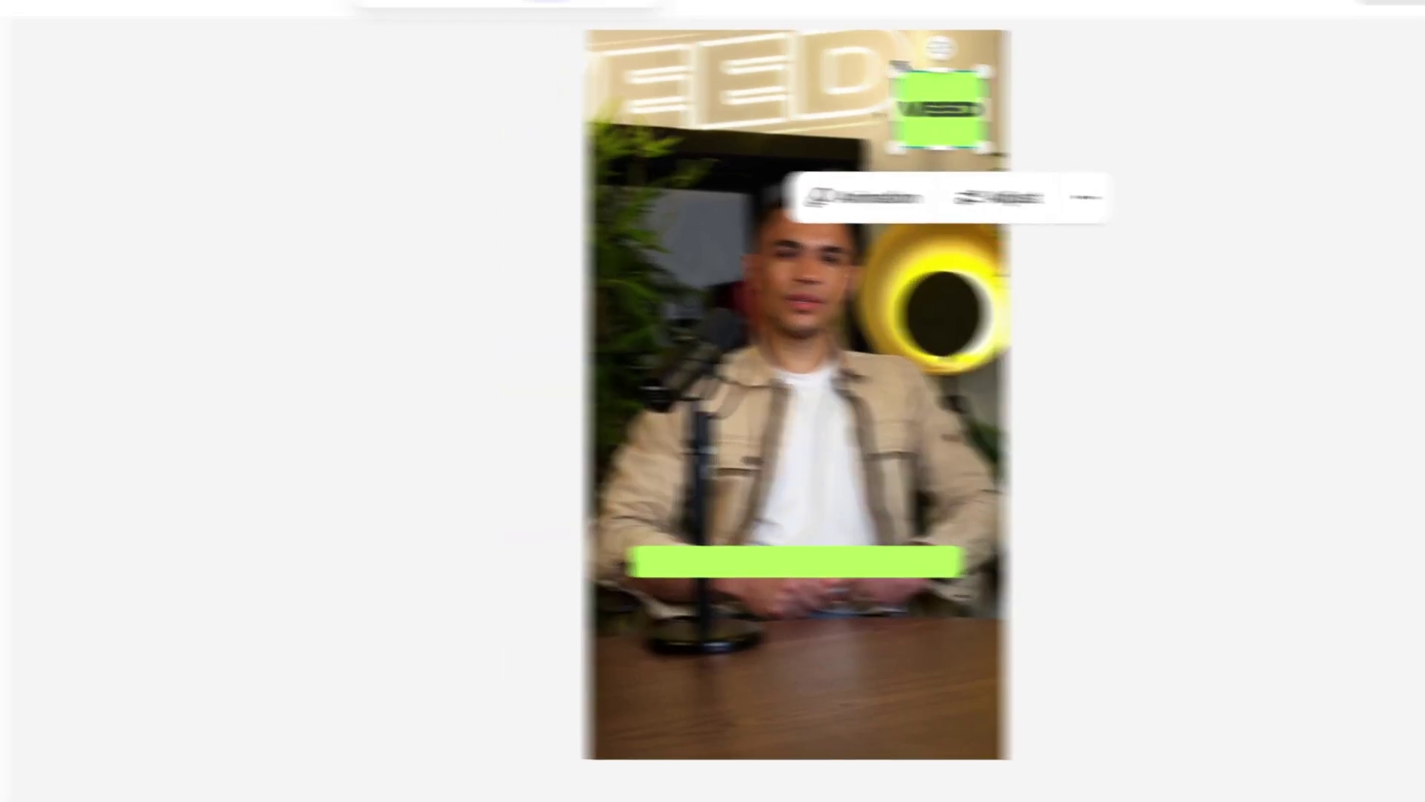
left_click(903, 338)
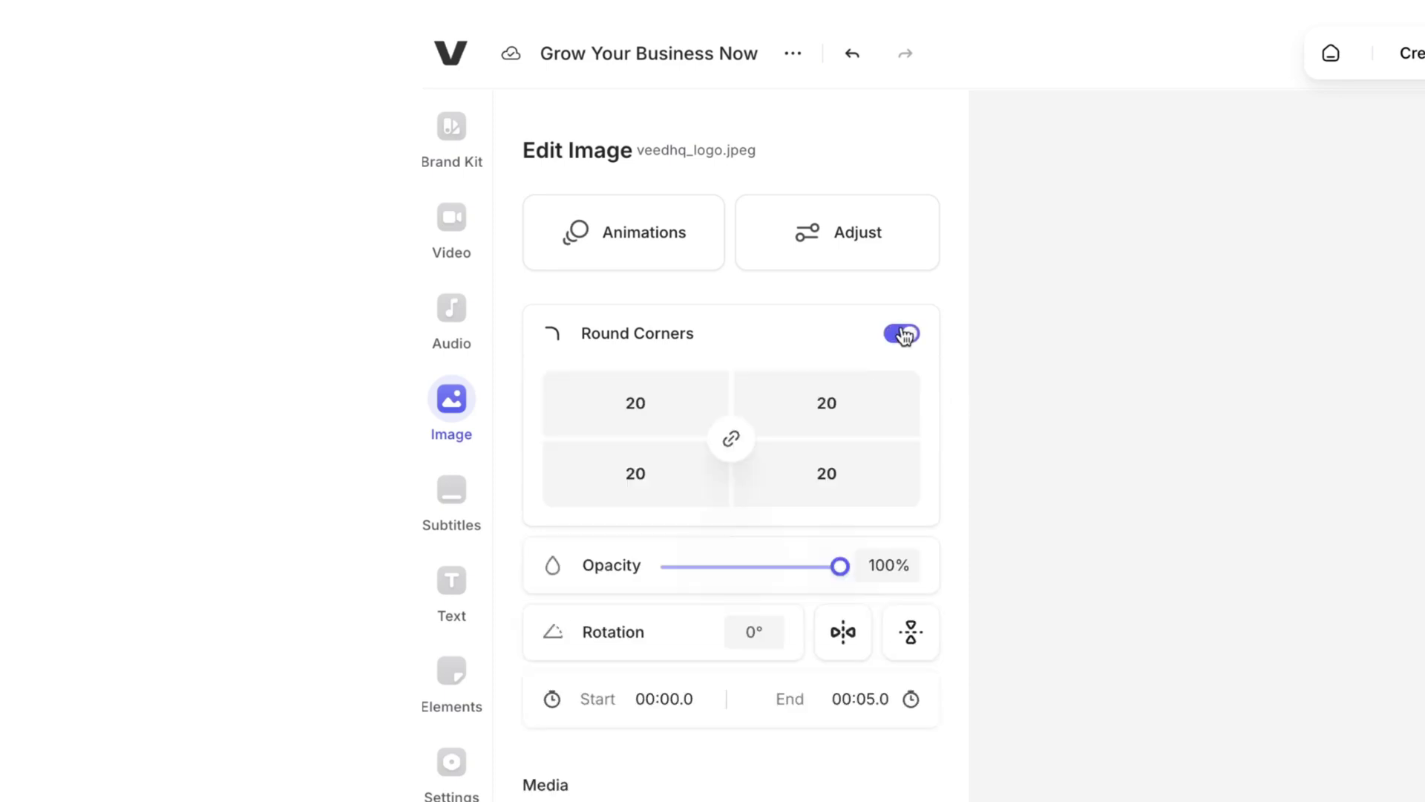
Give the logo a fade animation and extend its clip to last 8 seconds
left_click(648, 251)
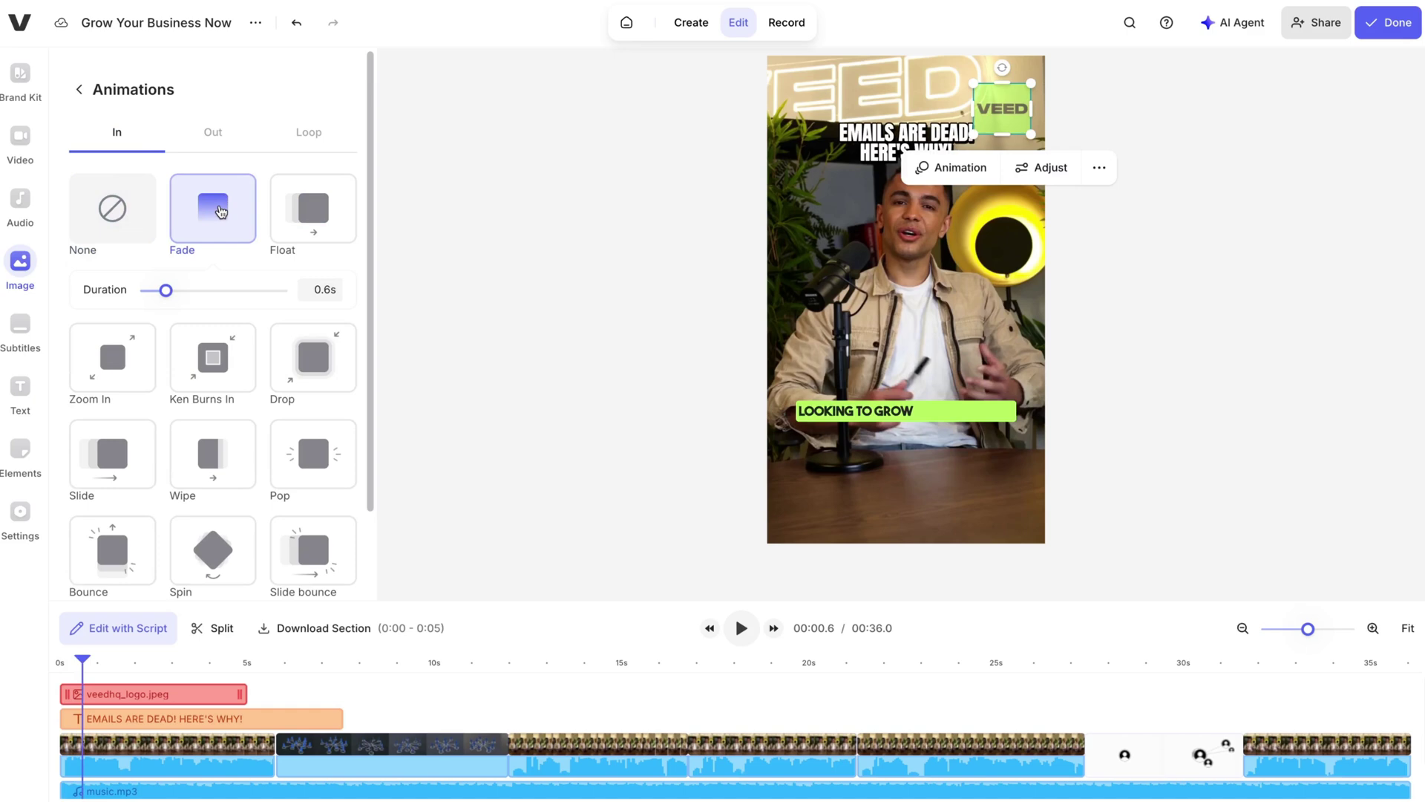
left_click(224, 136)
left_click(226, 213)
left_click(260, 705)
left_click_drag(245, 691, 1402, 691)
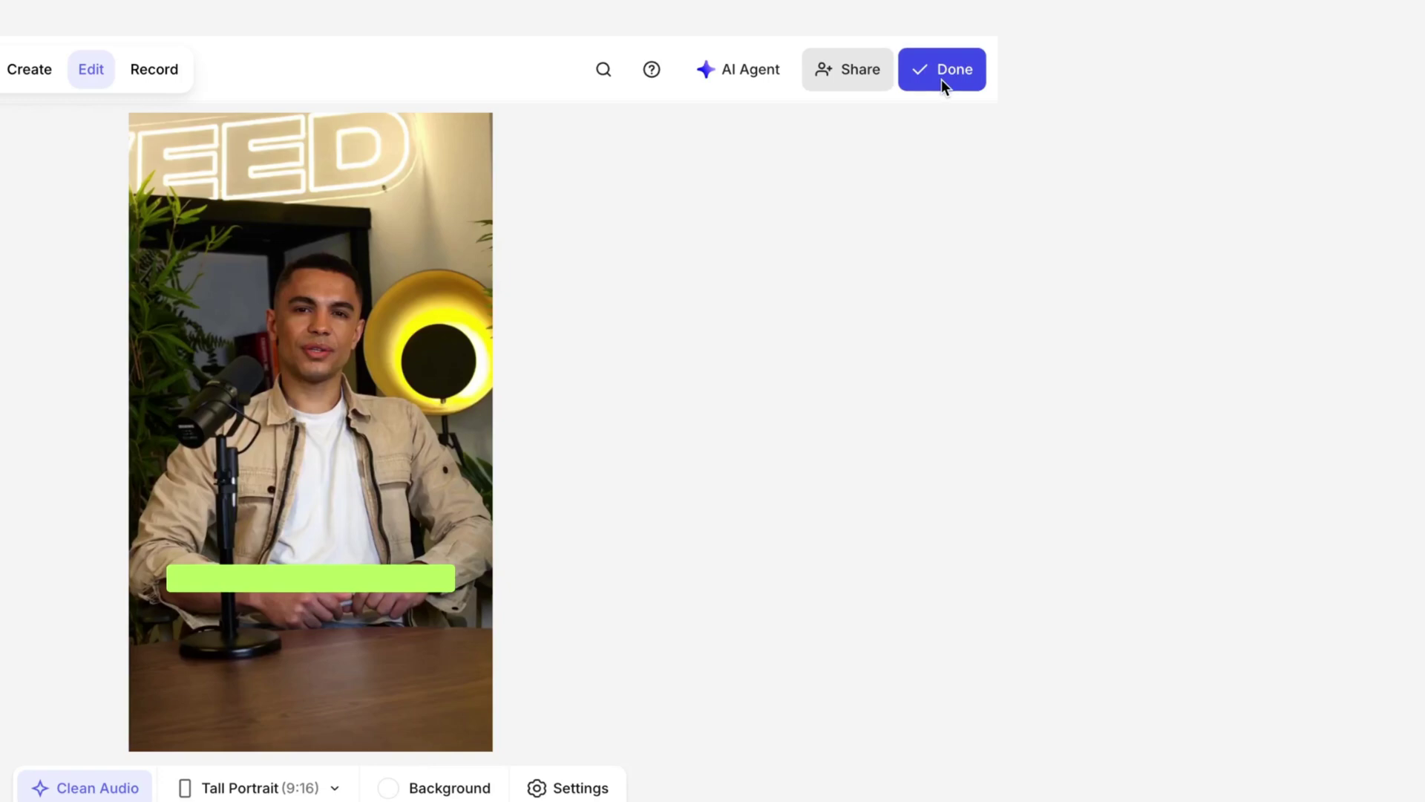
Export the video in 4K with burned-in subtitles and play it on the share page
left_click(941, 79)
left_click(888, 477)
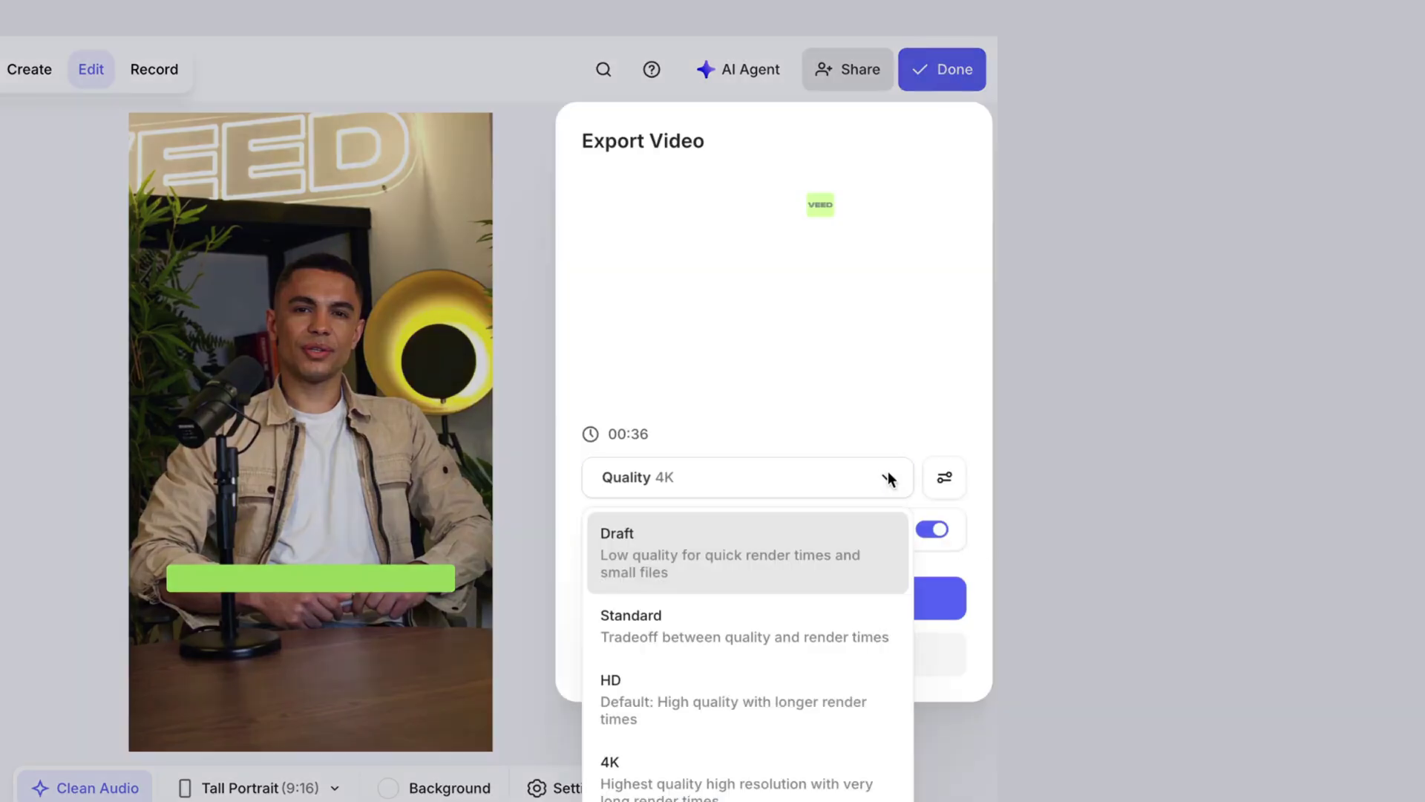
left_click(701, 777)
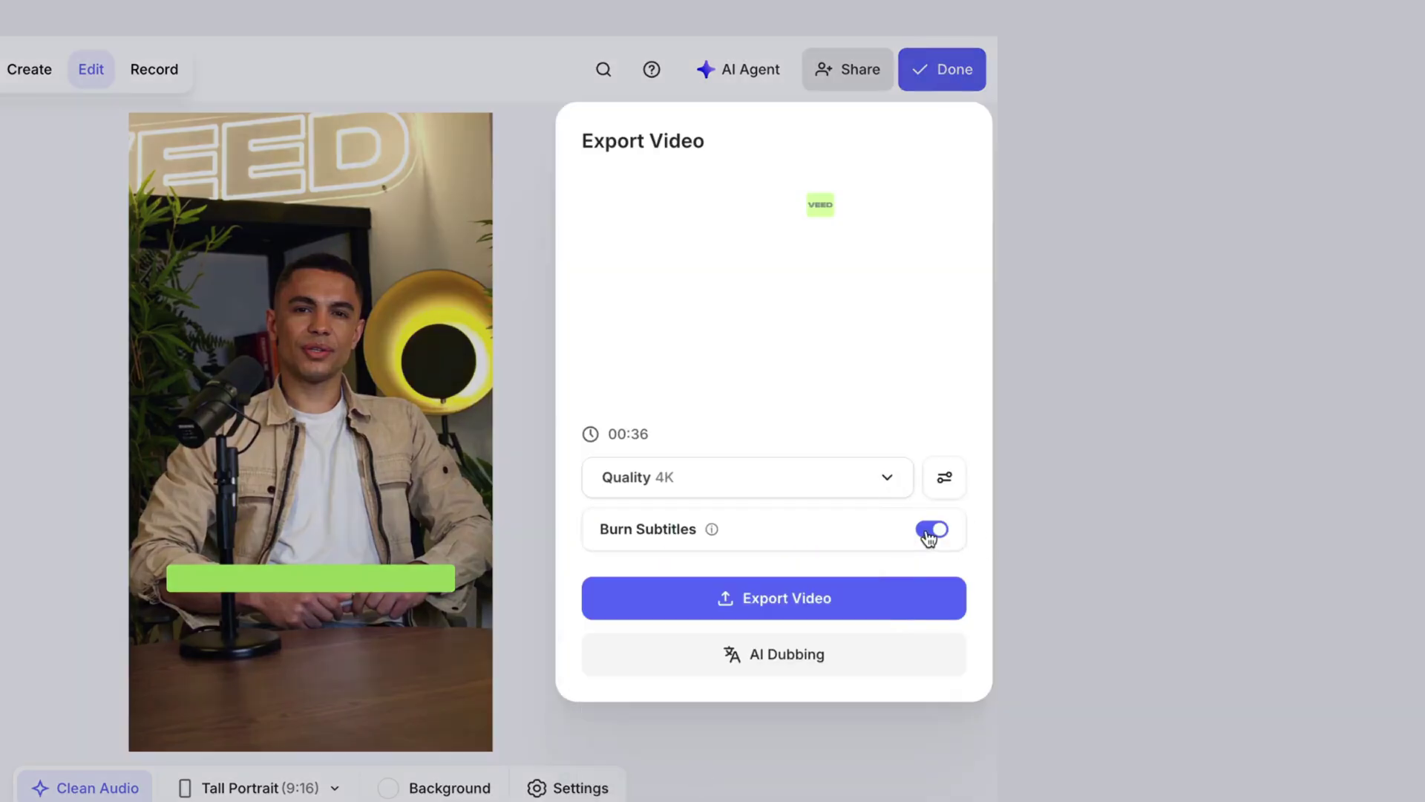
left_click(757, 596)
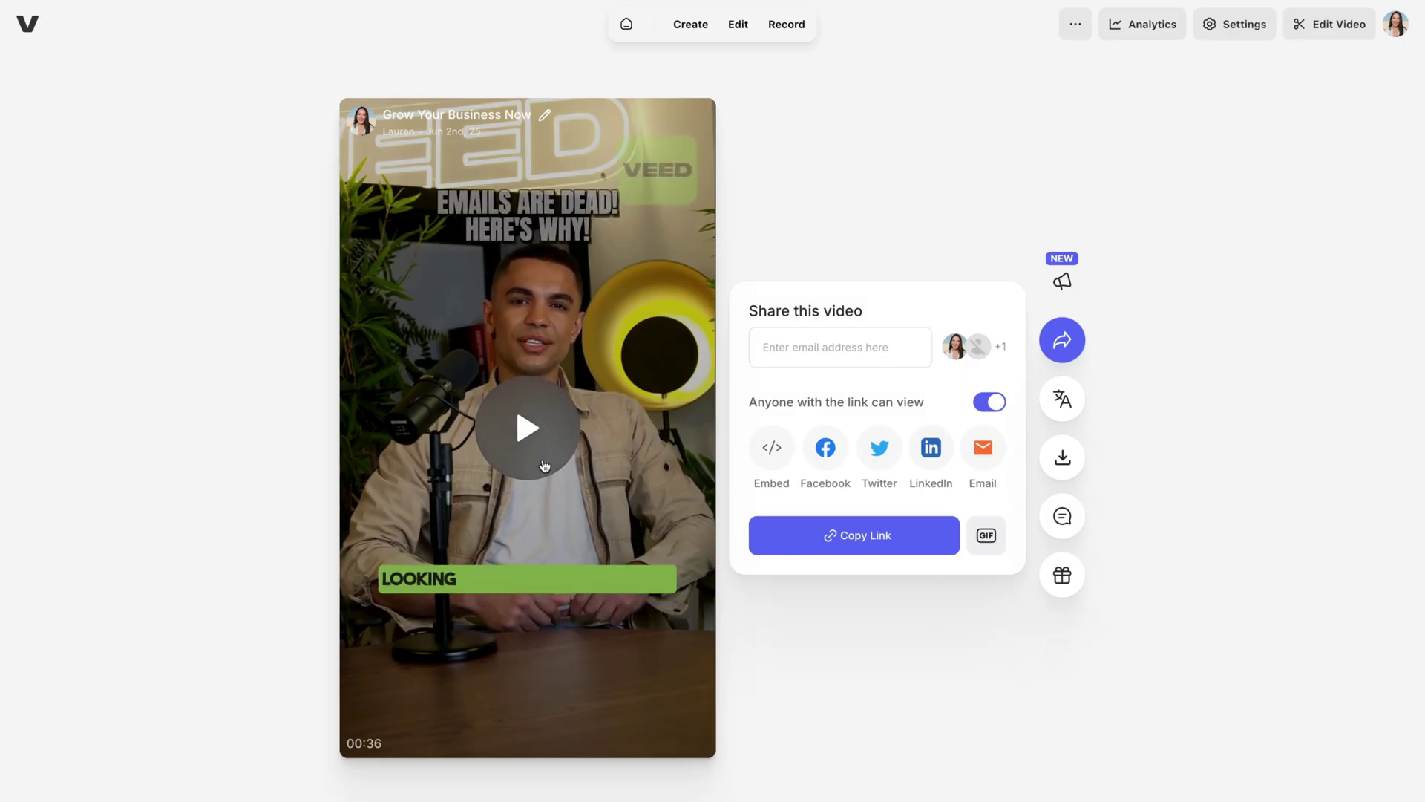
left_click(544, 465)
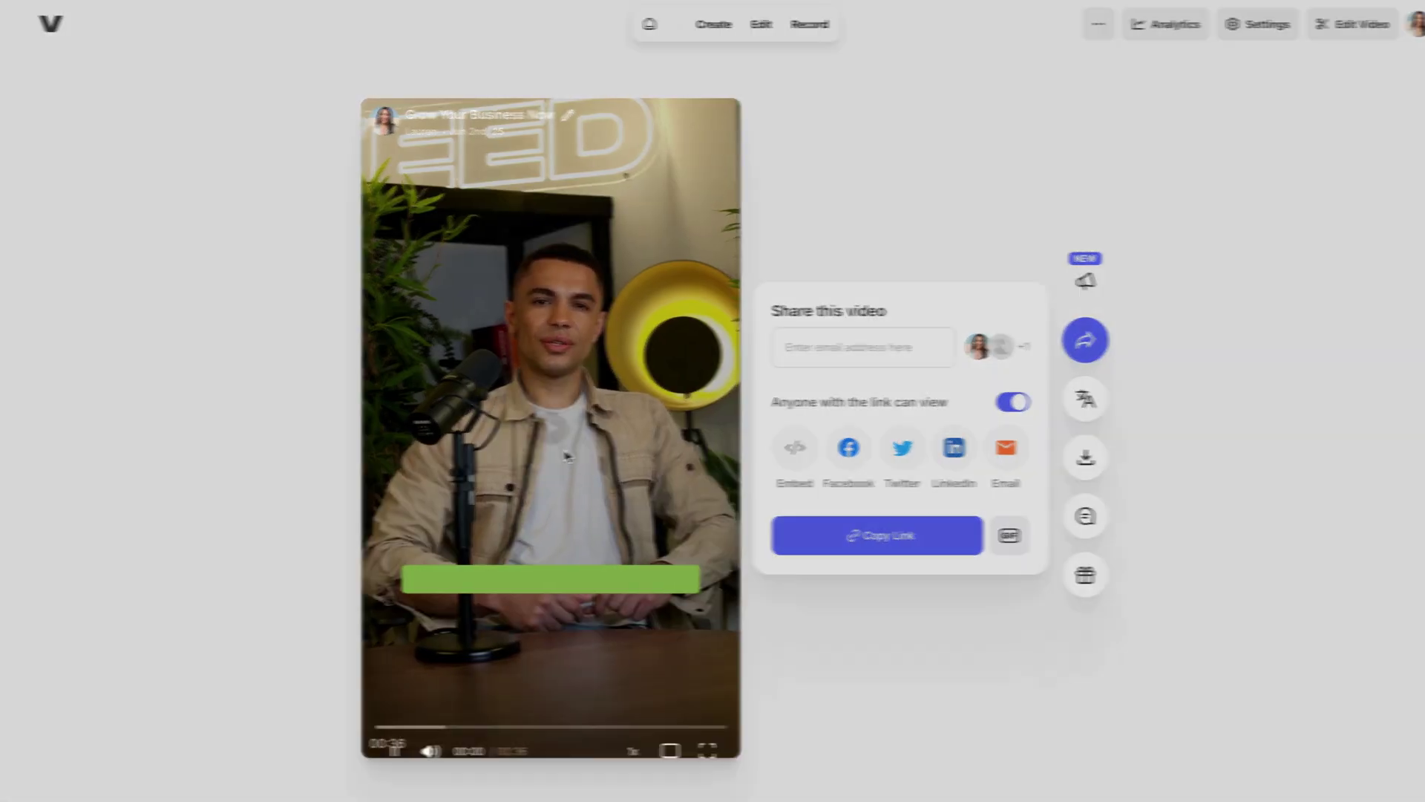